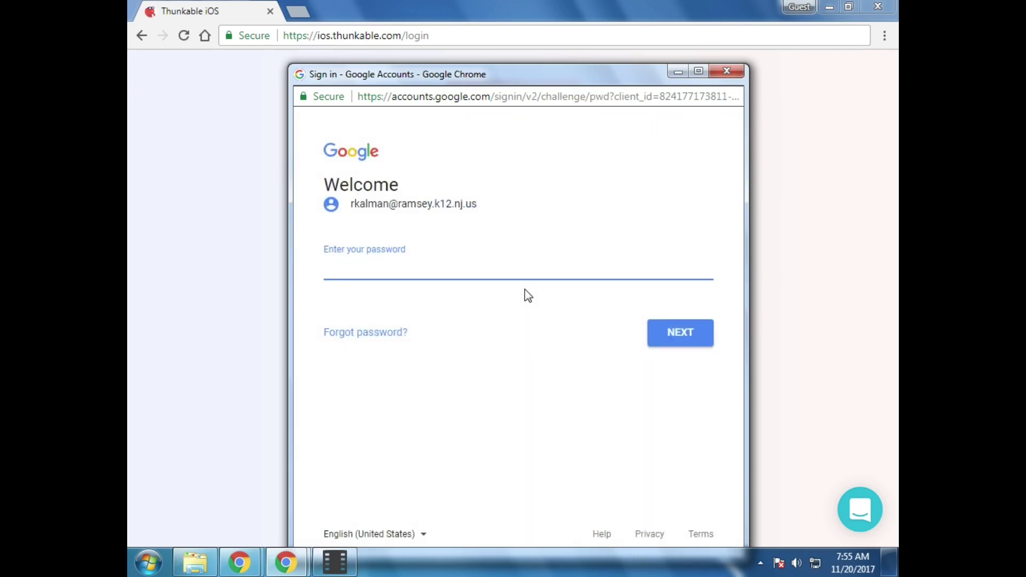
# - Enter the account password and submit it to sign in to Thunkable with Google
pyautogui.write('•••••')
pyautogui.press('Return')
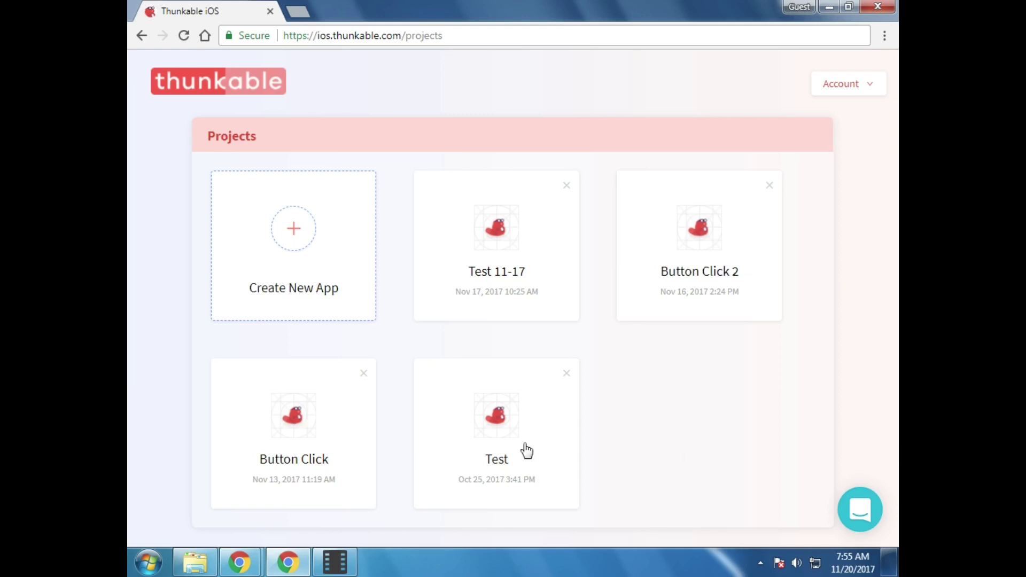
# - Create a new app project named "My First App" and open it
pyautogui.click(296, 224)
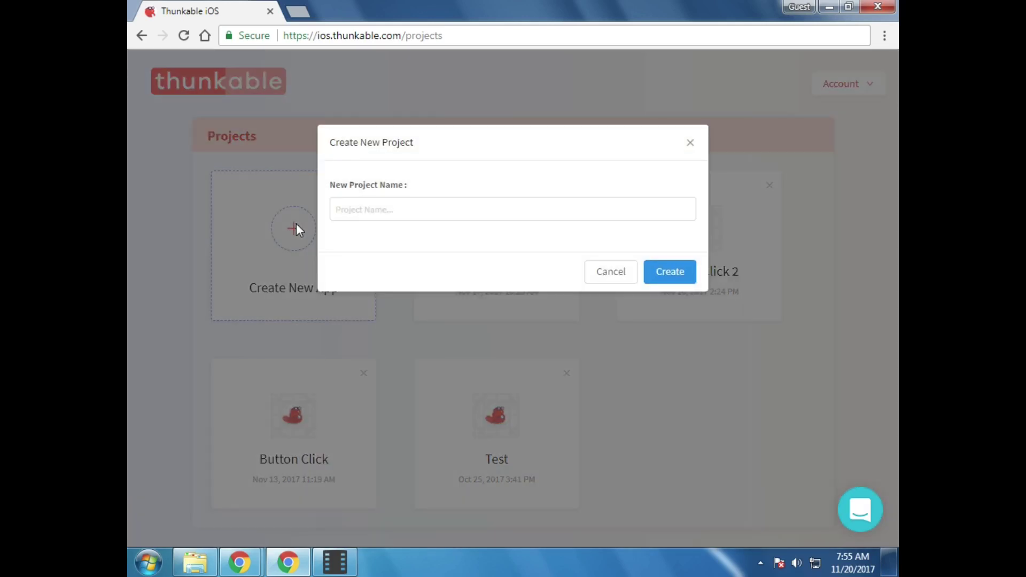
pyautogui.click(392, 209)
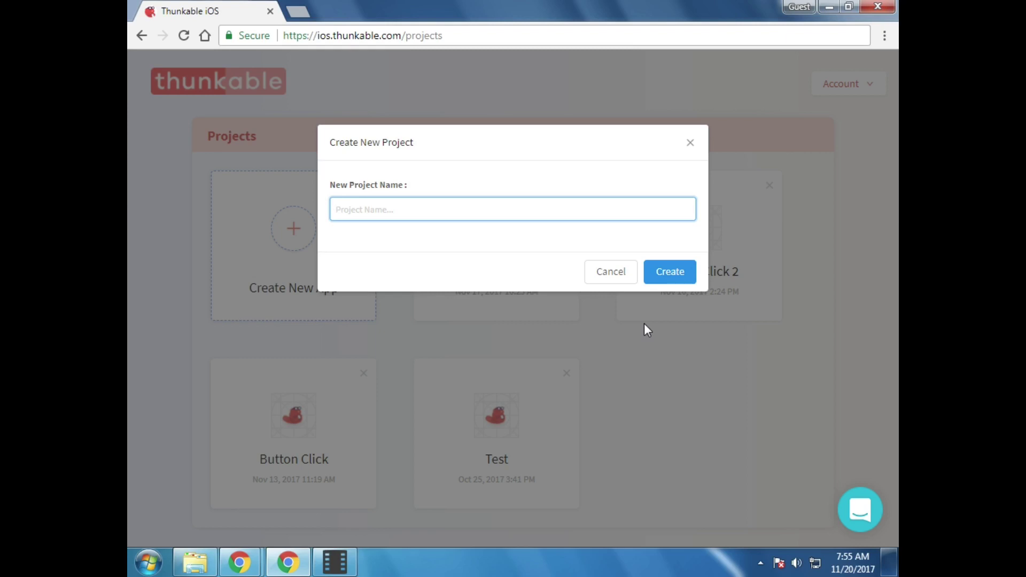
pyautogui.write('My First App')
pyautogui.click(671, 275)
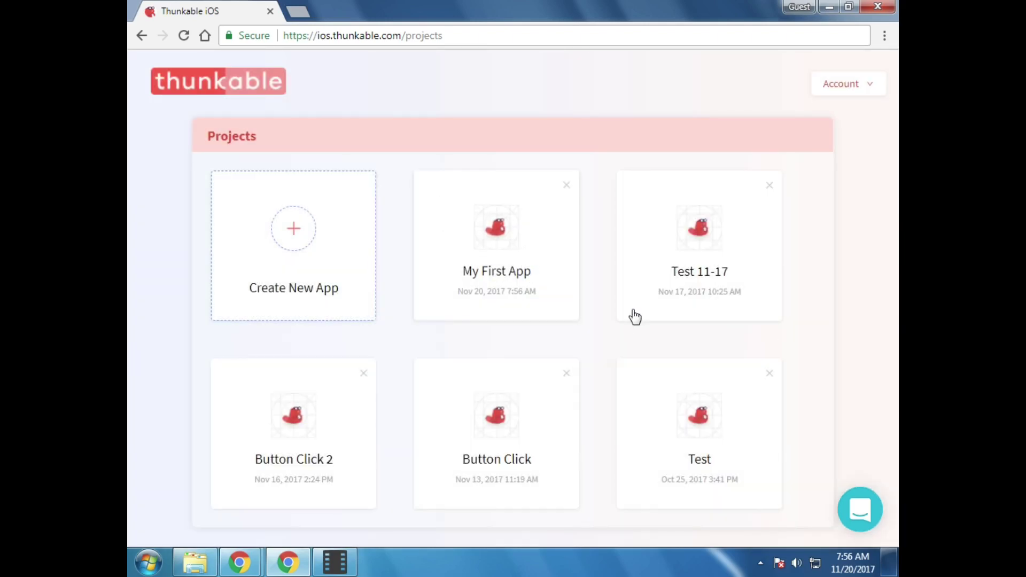
pyautogui.click(496, 234)
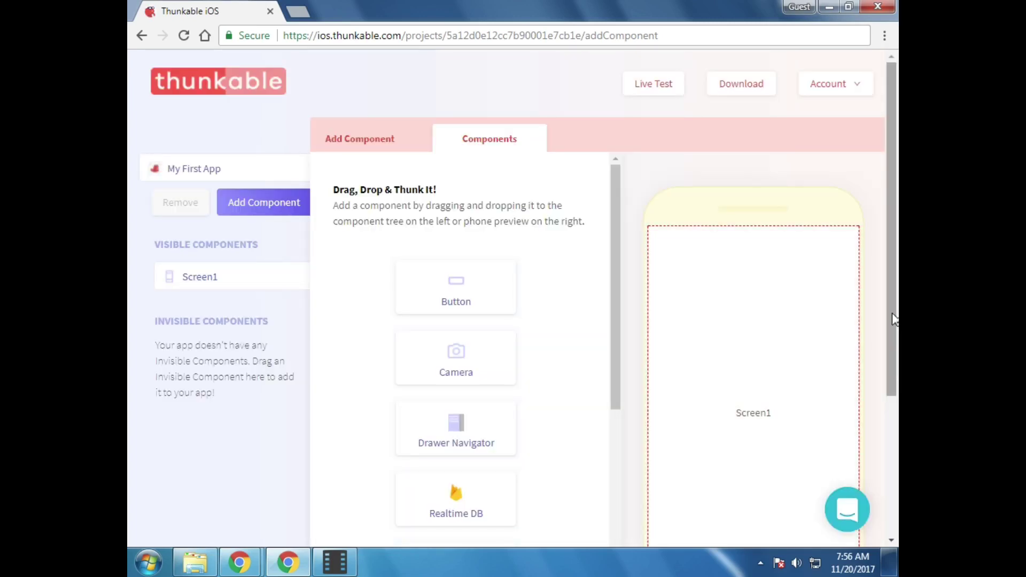
# - Look through the full list of available components and the phone preview in the new project
pyautogui.moveTo(893, 319); pyautogui.dragTo(897, 358)
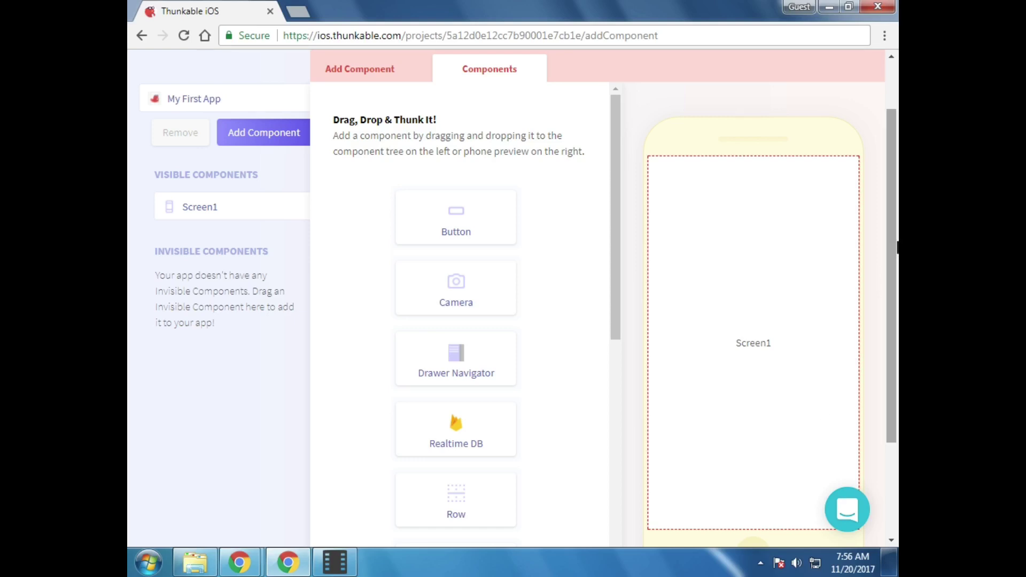
pyautogui.moveTo(893, 254); pyautogui.dragTo(890, 213)
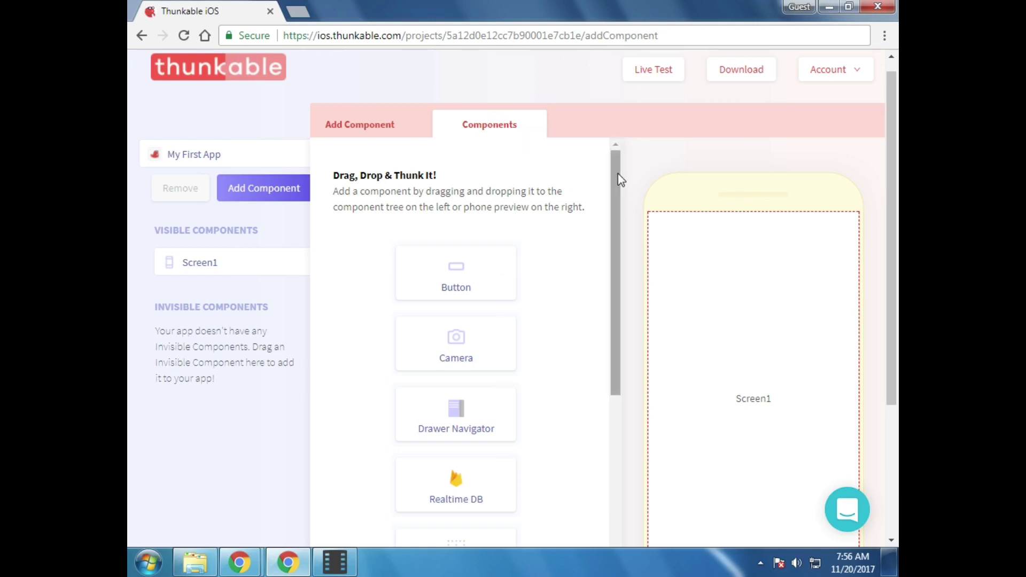
pyautogui.moveTo(618, 175); pyautogui.dragTo(622, 534)
pyautogui.moveTo(889, 318)
pyautogui.mouseDown()
pyautogui.moveTo(890, 371)
pyautogui.moveTo(890, 313)
pyautogui.mouseUp()
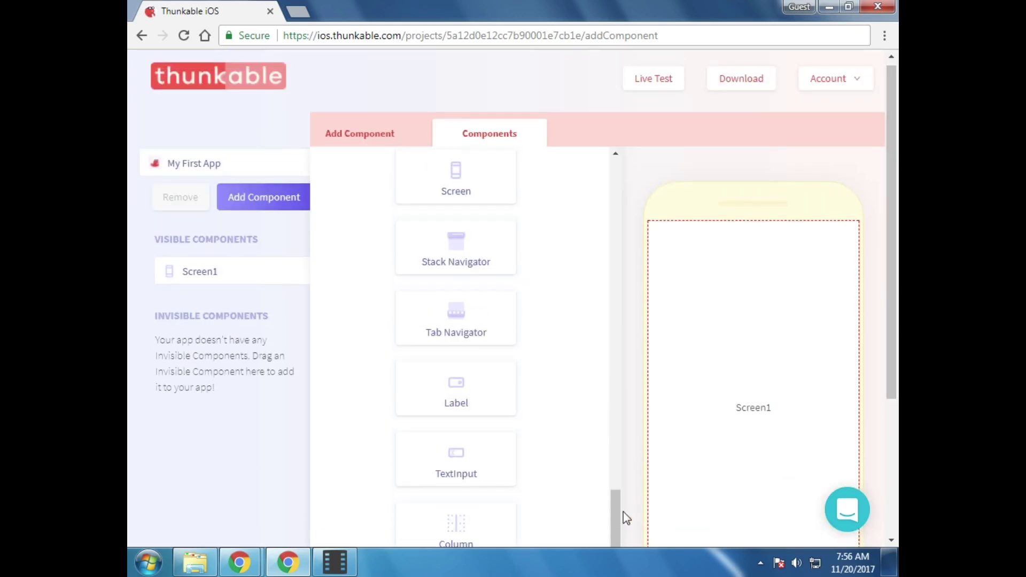
pyautogui.moveTo(617, 518); pyautogui.dragTo(625, 543)
pyautogui.moveTo(898, 204); pyautogui.dragTo(873, 185)
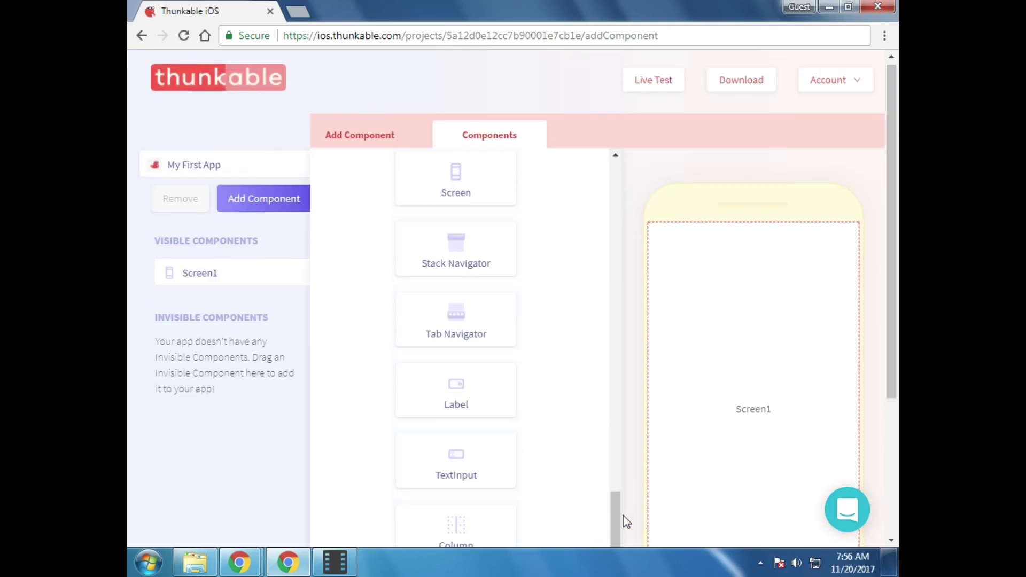
pyautogui.moveTo(616, 516); pyautogui.dragTo(610, 165)
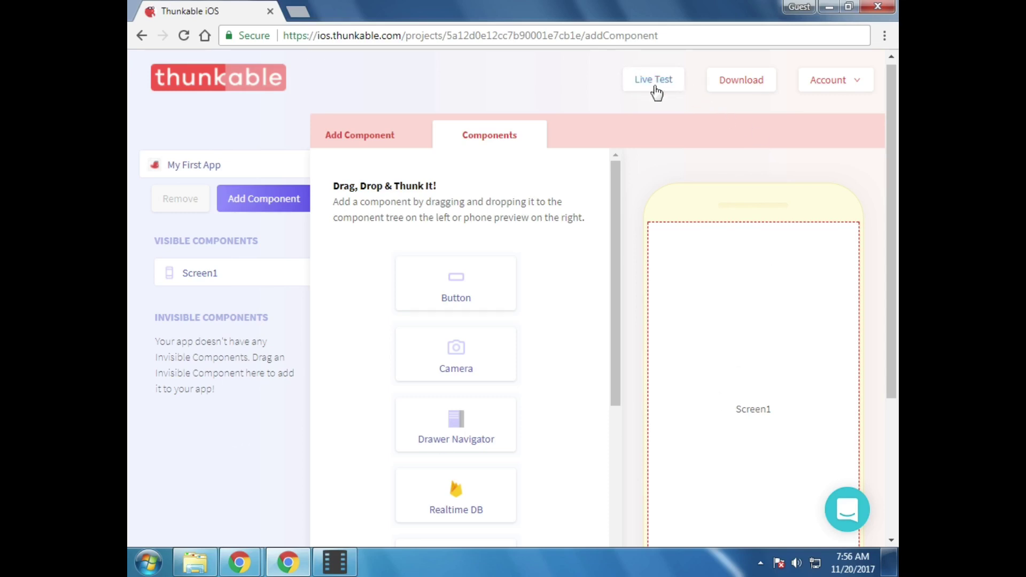
# - View the Live Test barcode for connecting a device and close its dialog
pyautogui.click(654, 88)
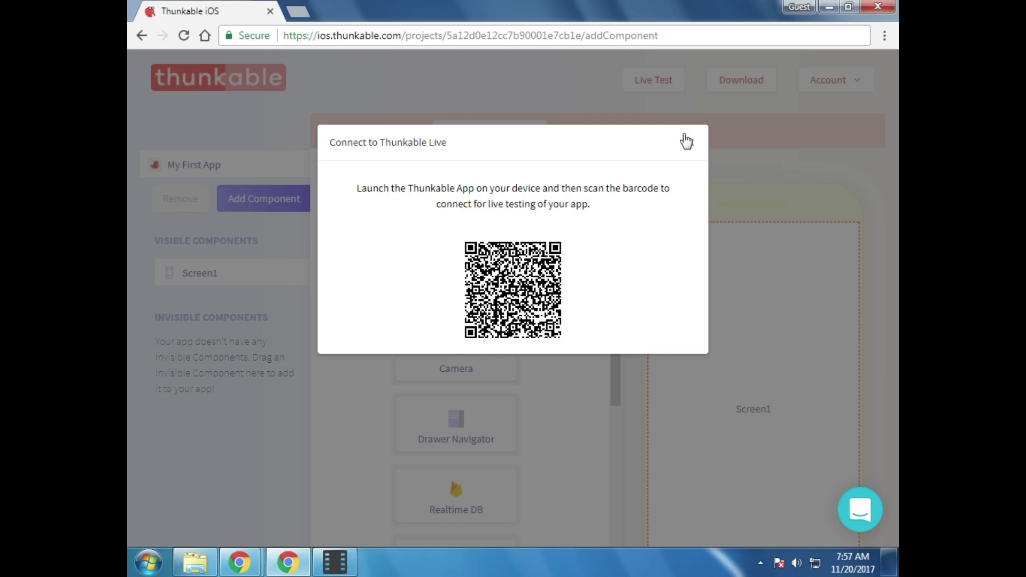
pyautogui.click(689, 144)
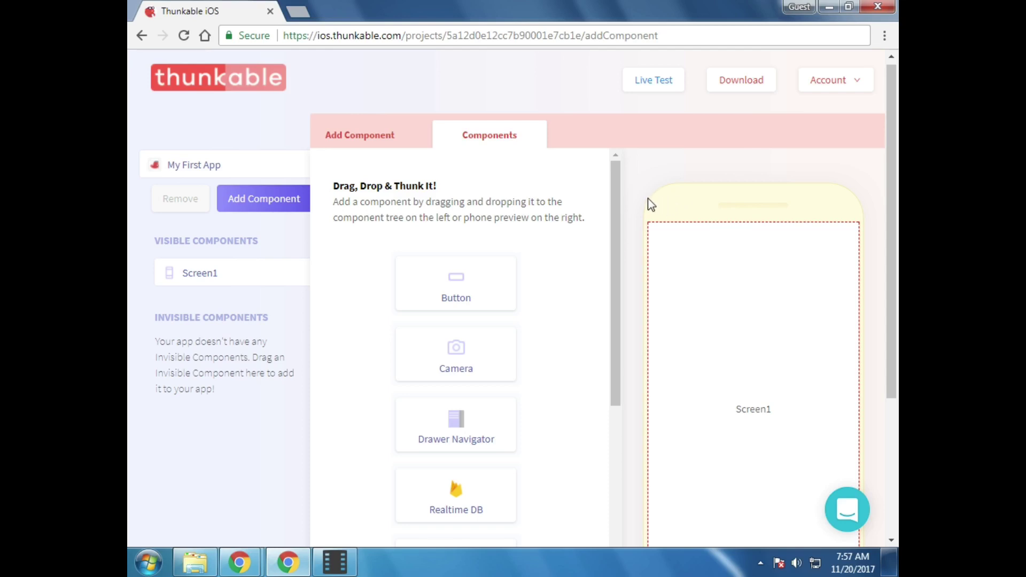
# - Add a Button component to Screen1 in the phone preview
pyautogui.moveTo(896, 254); pyautogui.dragTo(890, 321)
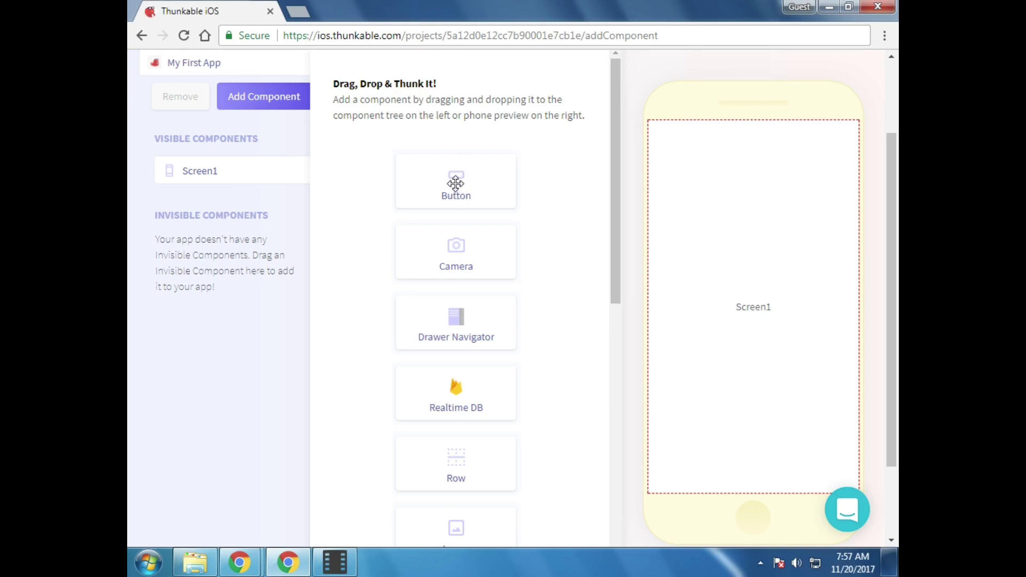
pyautogui.moveTo(458, 183); pyautogui.dragTo(759, 310)
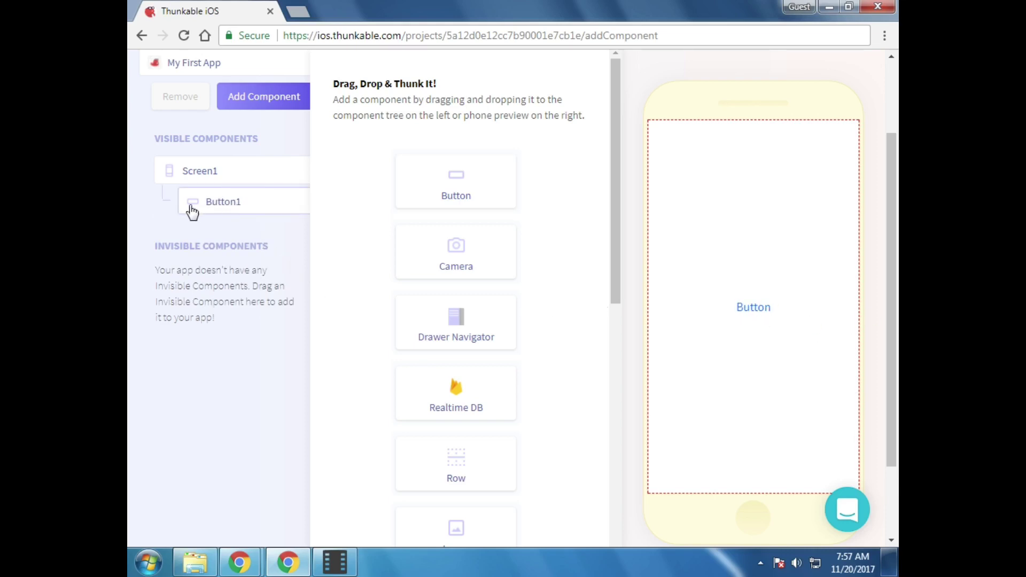
# - Compare the properties available for Button1 with those of Screen1 by selecting each component in the tree
pyautogui.click(225, 212)
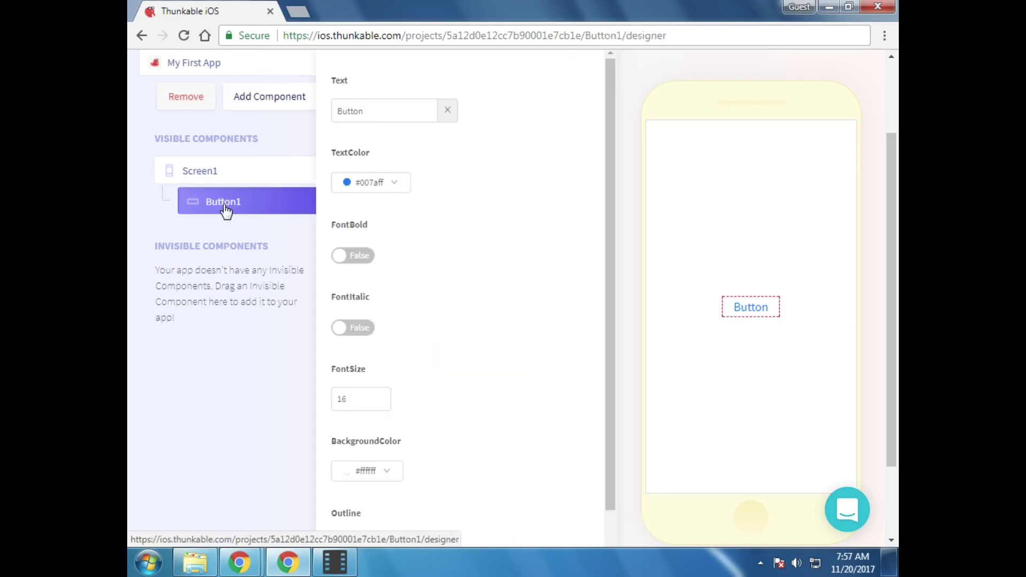
pyautogui.scroll(2, 223, 216)
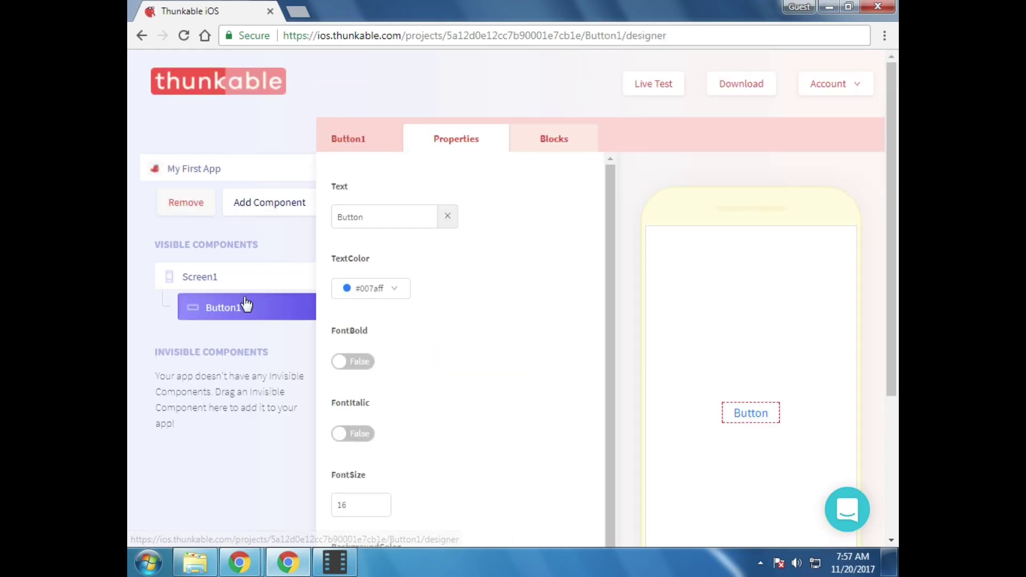
pyautogui.click(195, 277)
pyautogui.click(204, 320)
pyautogui.click(192, 275)
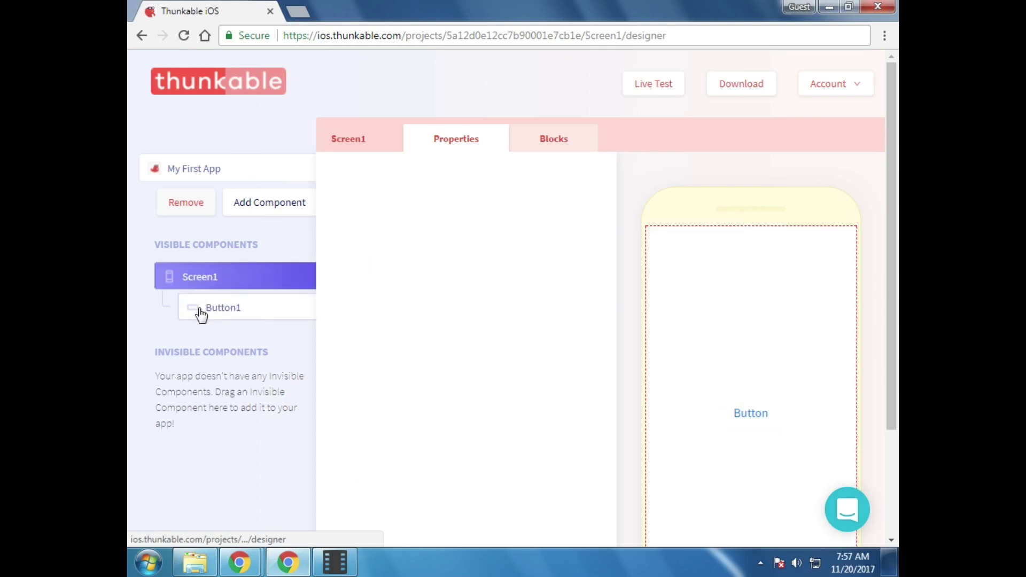
pyautogui.click(200, 312)
pyautogui.click(202, 286)
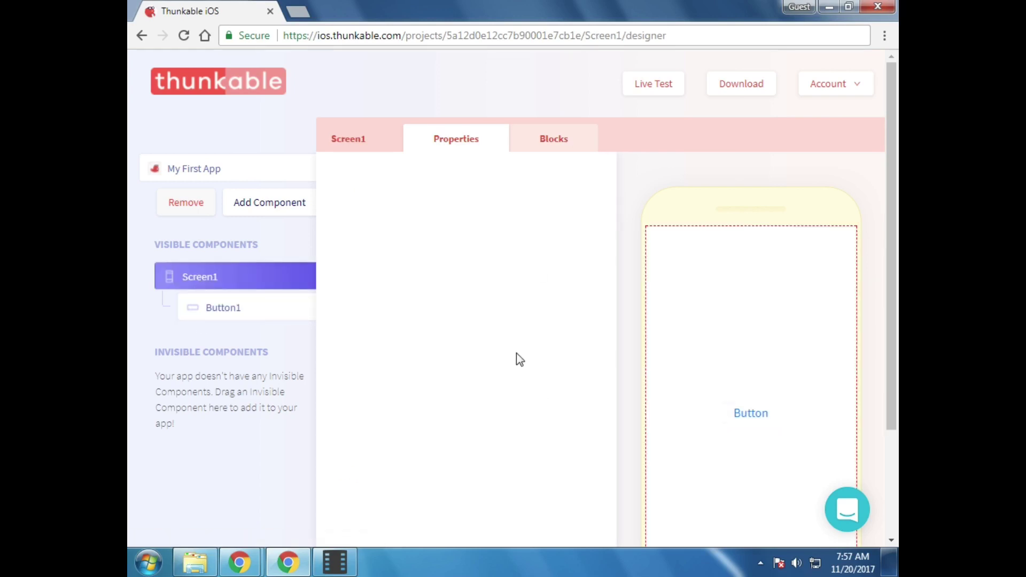
pyautogui.scroll(-3, 498, 314)
pyautogui.scroll(3, 512, 348)
# - Set Button1's Text property to "Learn About Science"
pyautogui.click(211, 312)
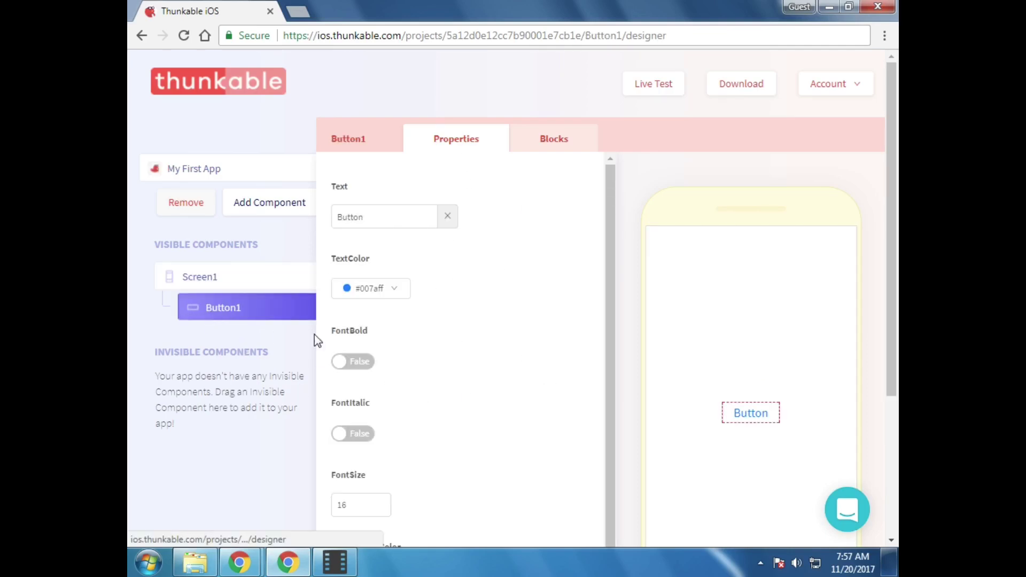
pyautogui.doubleClick(347, 217)
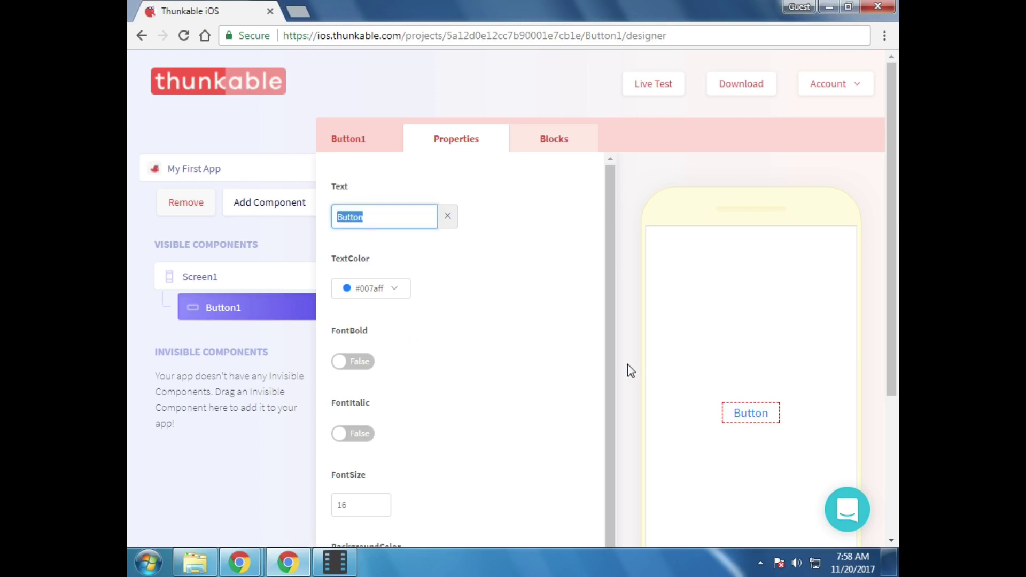
pyautogui.write('Learn')
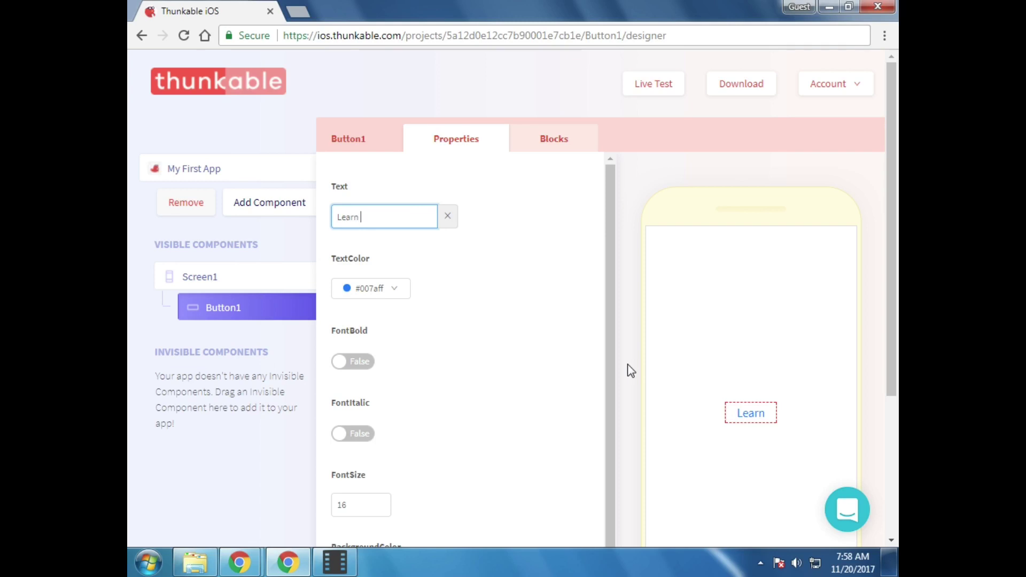
pyautogui.write(' About')
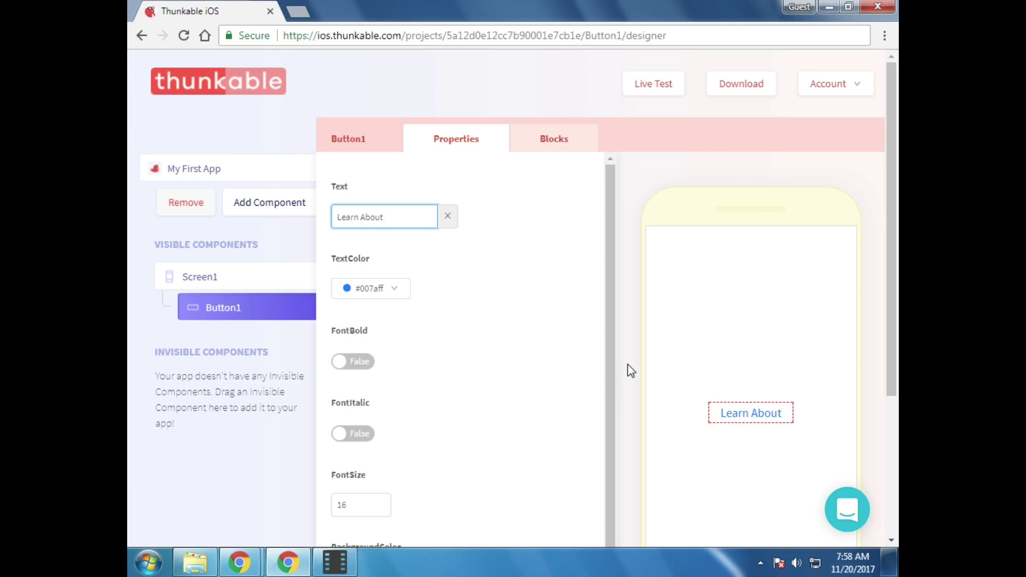
pyautogui.write('Sv')
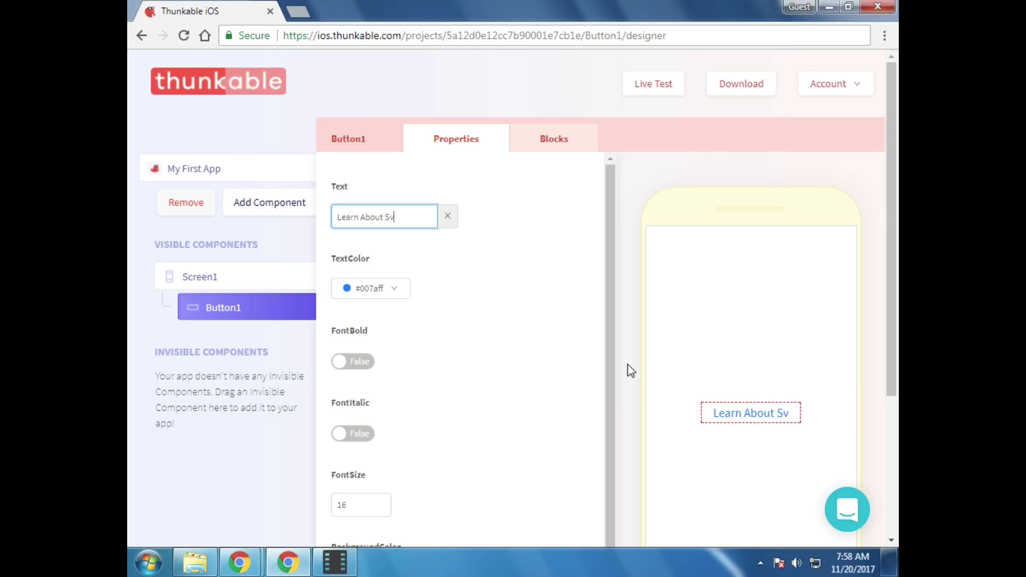
pyautogui.press('BackSpace')
pyautogui.write('cience')
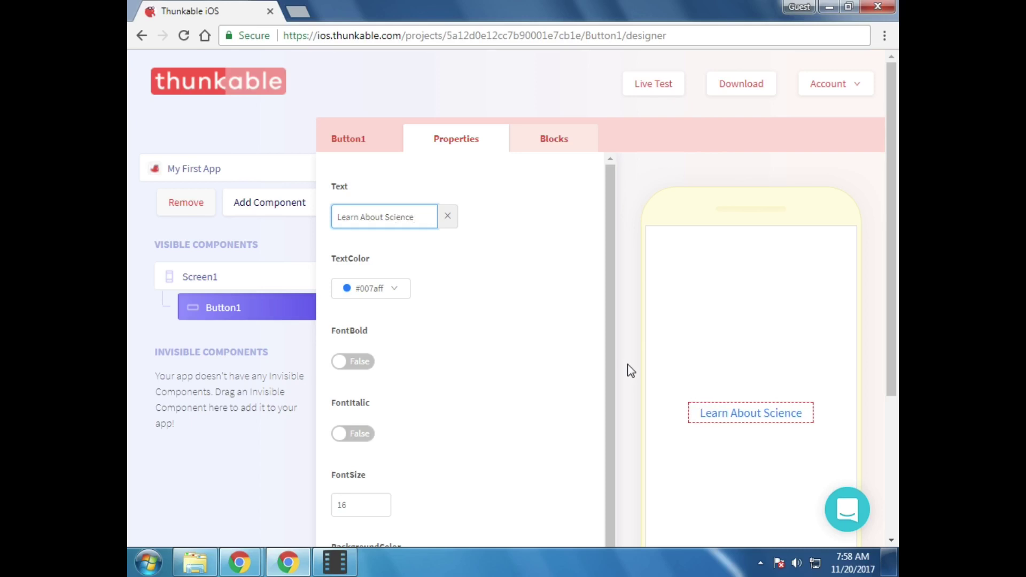
pyautogui.click(533, 307)
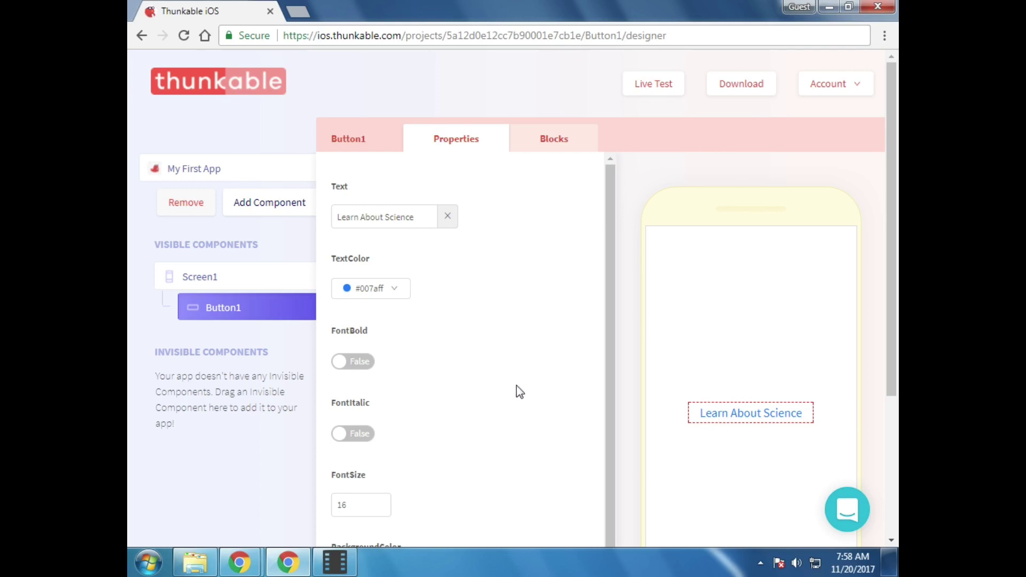
# - Change the button's TextColor to light green #95e740
pyautogui.click(394, 294)
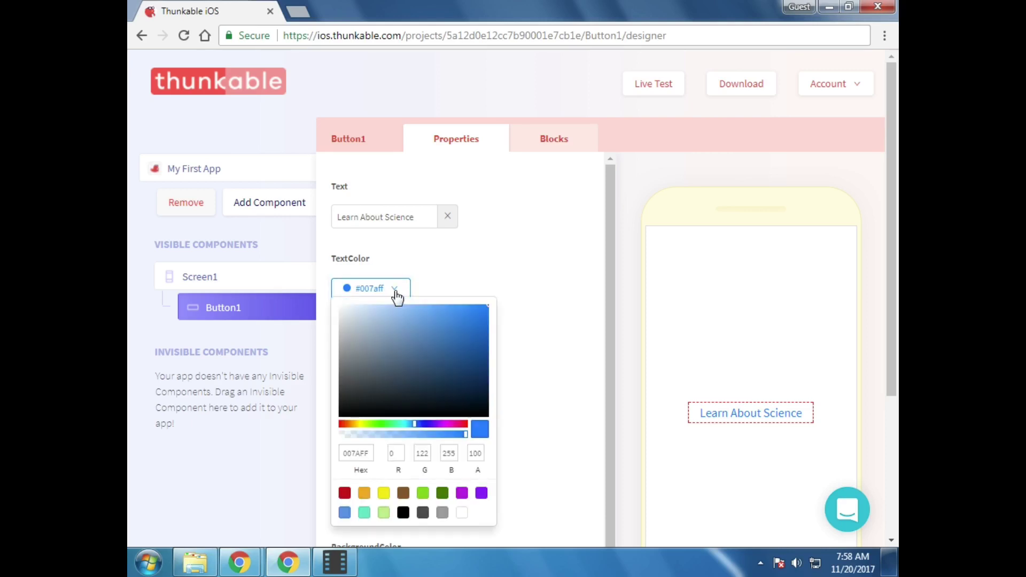
pyautogui.click(443, 493)
pyautogui.moveTo(473, 377); pyautogui.dragTo(442, 354)
pyautogui.click(448, 317)
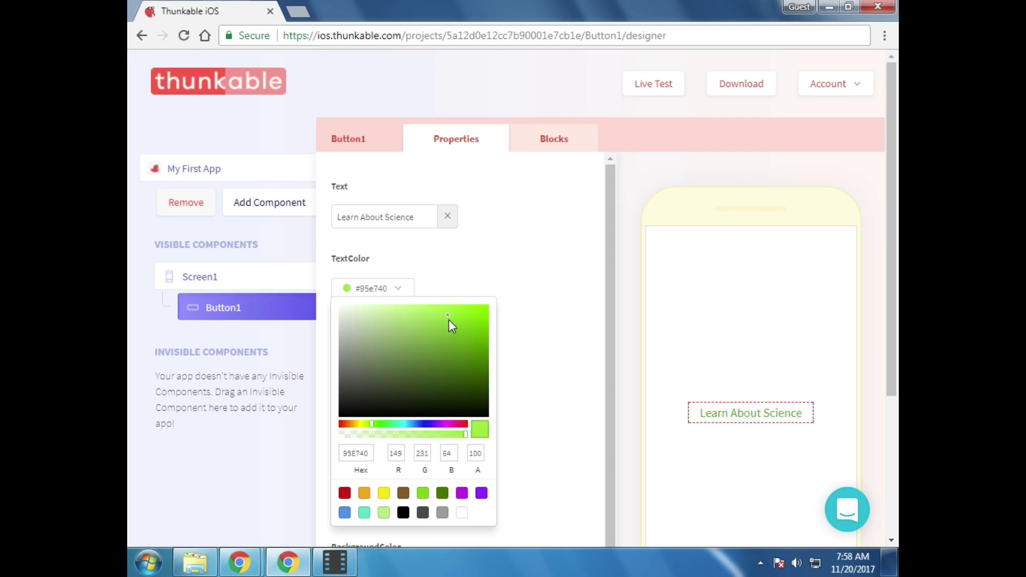
pyautogui.click(559, 260)
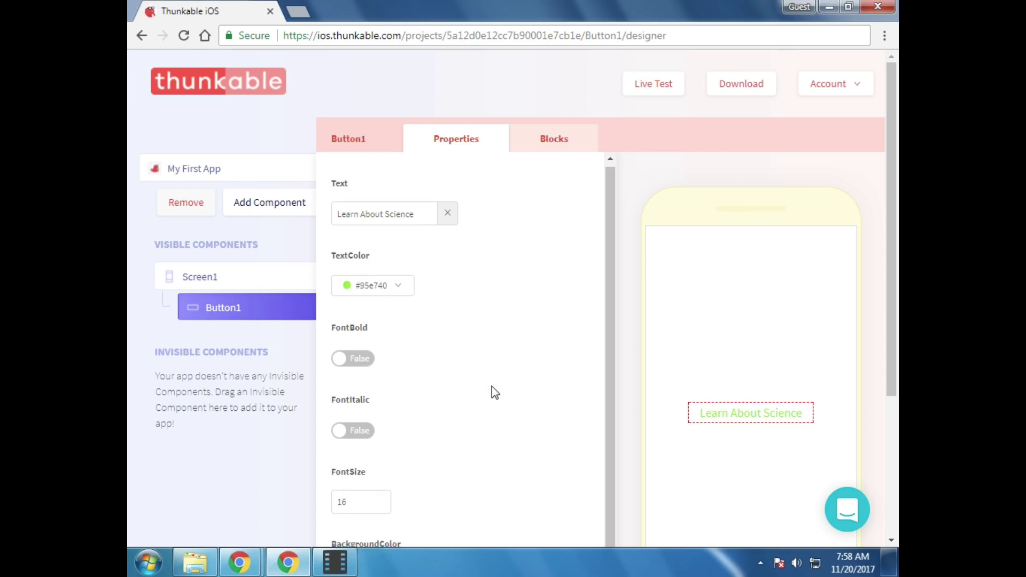
# - Make the button's label bold and italic by setting FontBold and FontItalic to True
pyautogui.scroll(-1, 360, 303)
pyautogui.click(352, 289)
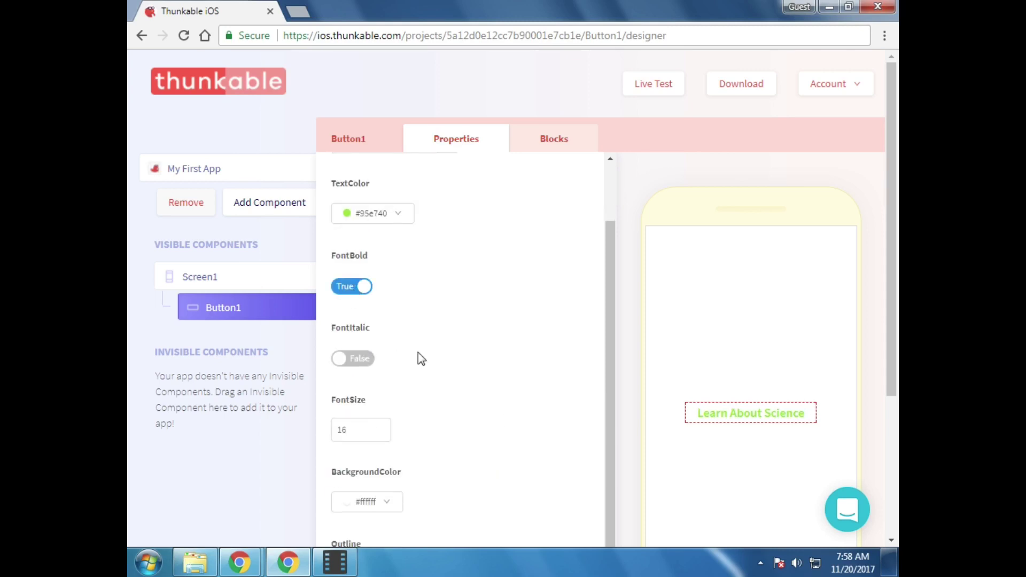
pyautogui.click(358, 364)
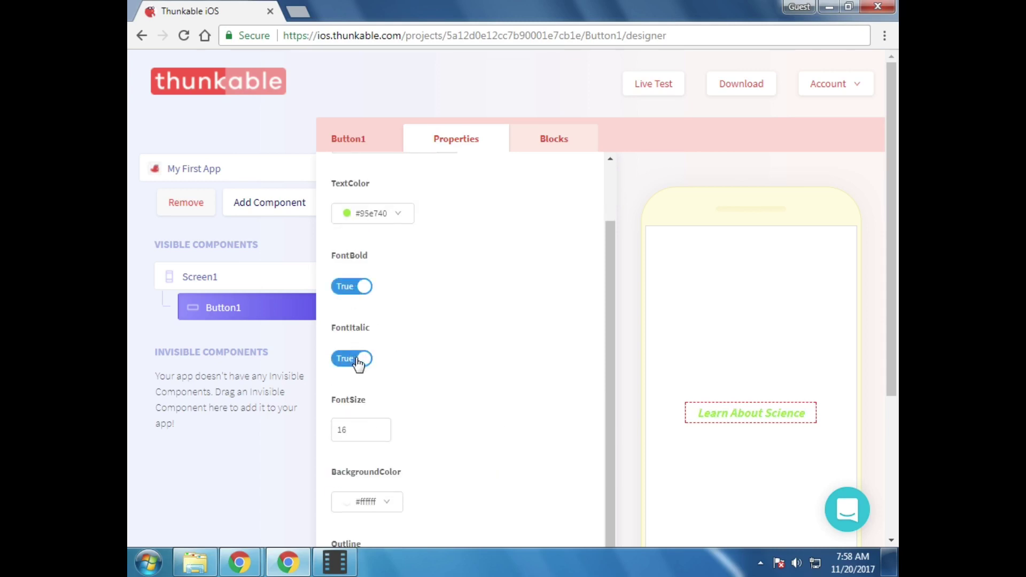
# - Set the button's BackgroundColor to the brown preset #8b572a
pyautogui.scroll(-3, 408, 383)
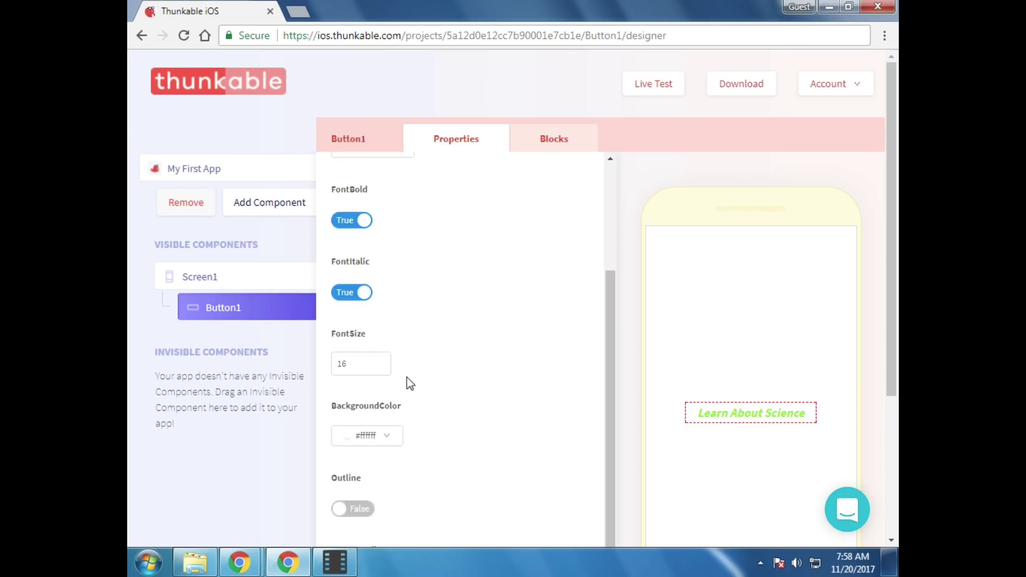
pyautogui.click(389, 348)
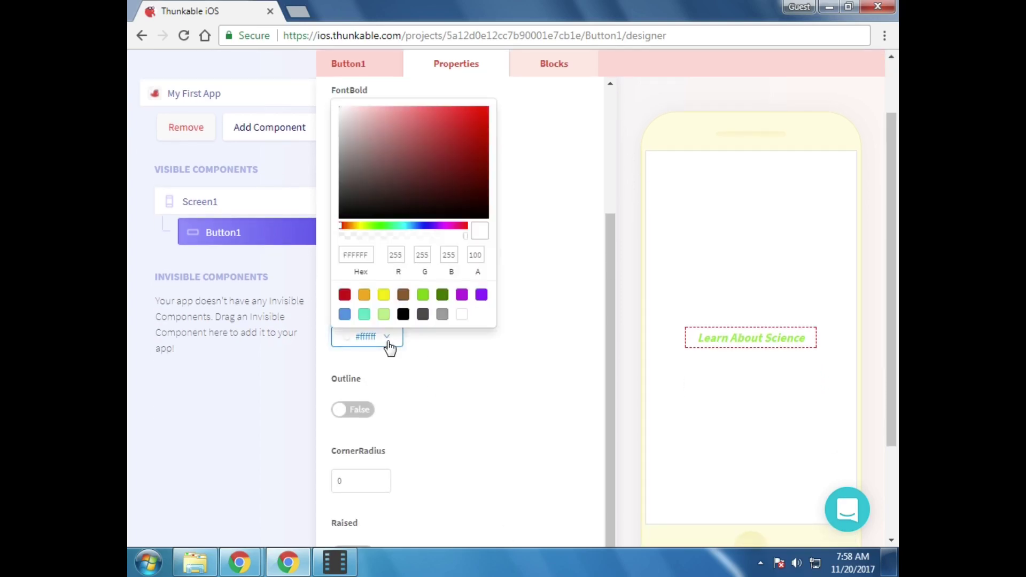
pyautogui.moveTo(457, 192); pyautogui.dragTo(441, 128)
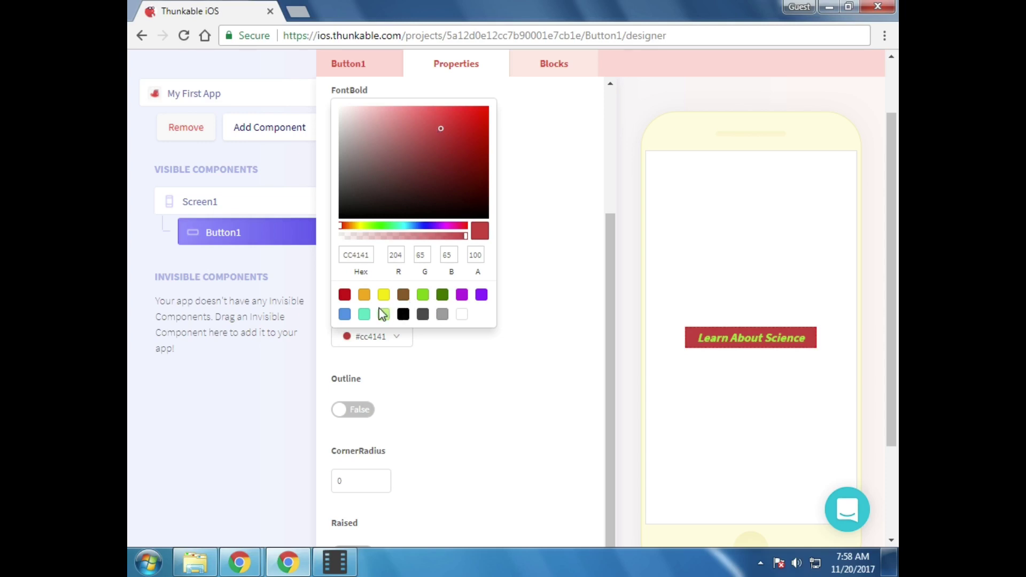
pyautogui.click(403, 297)
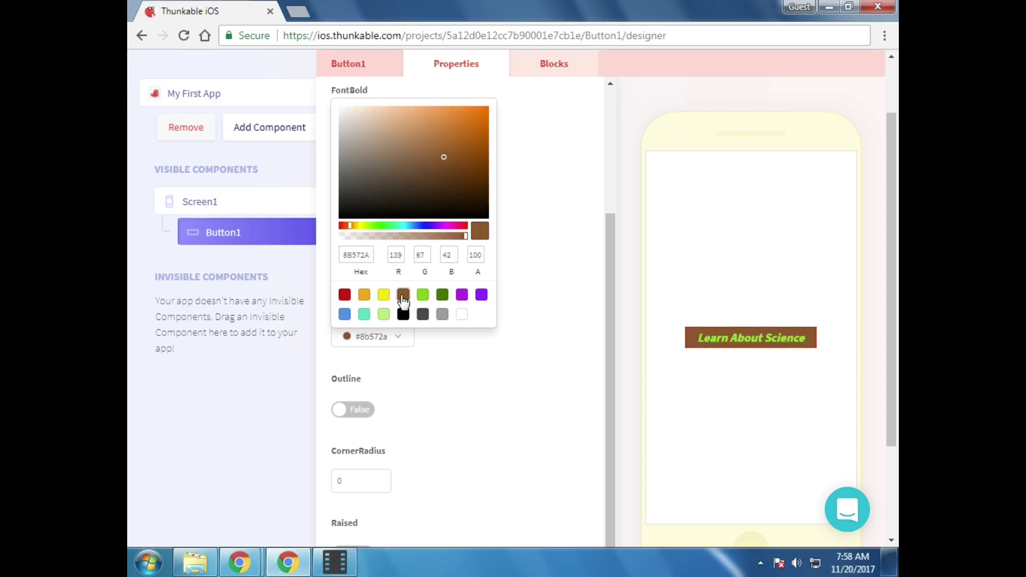
pyautogui.click(565, 230)
pyautogui.scroll(-3, 555, 334)
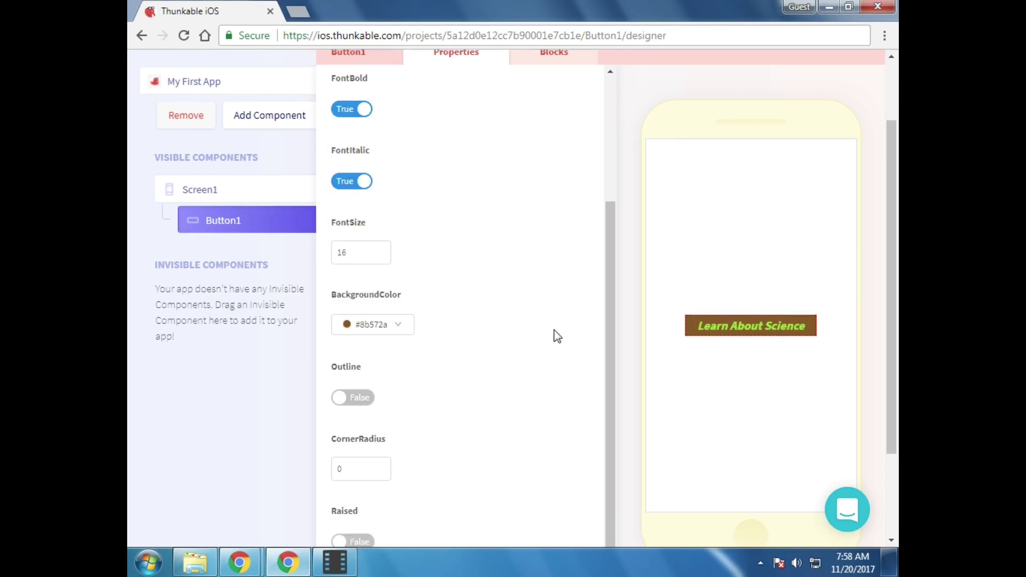
# - Set Button1's CornerRadius to 14
pyautogui.click(347, 348)
pyautogui.click(383, 347)
pyautogui.click(384, 346)
pyautogui.click(384, 347)
pyautogui.click(384, 346)
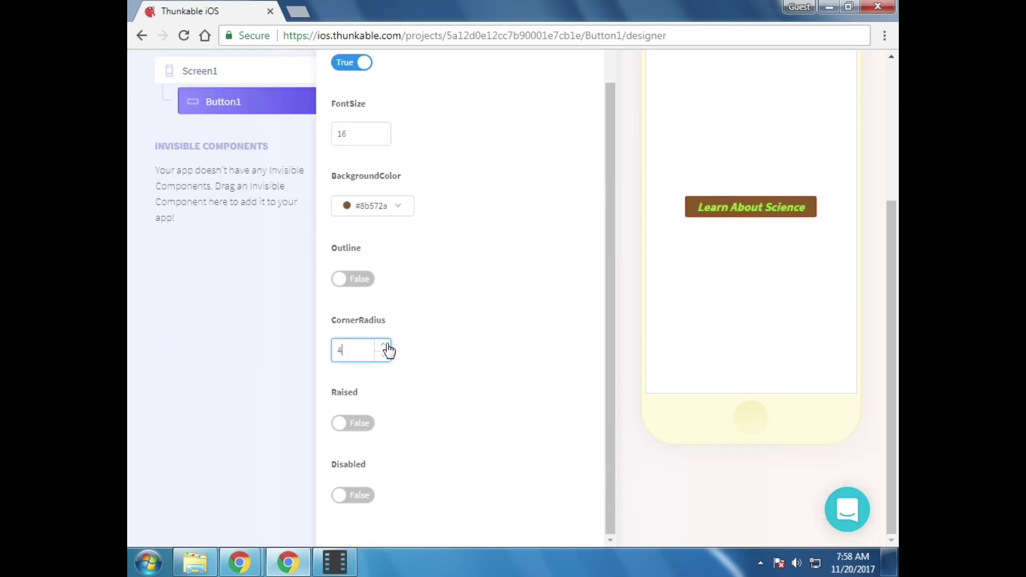
pyautogui.click(384, 346)
pyautogui.click(384, 346)
pyautogui.click(384, 347)
pyautogui.click(384, 346)
pyautogui.click(384, 346)
pyautogui.click(383, 346)
pyautogui.click(384, 346)
# - Turn on the Raised property for Button1
pyautogui.scroll(6, 506, 400)
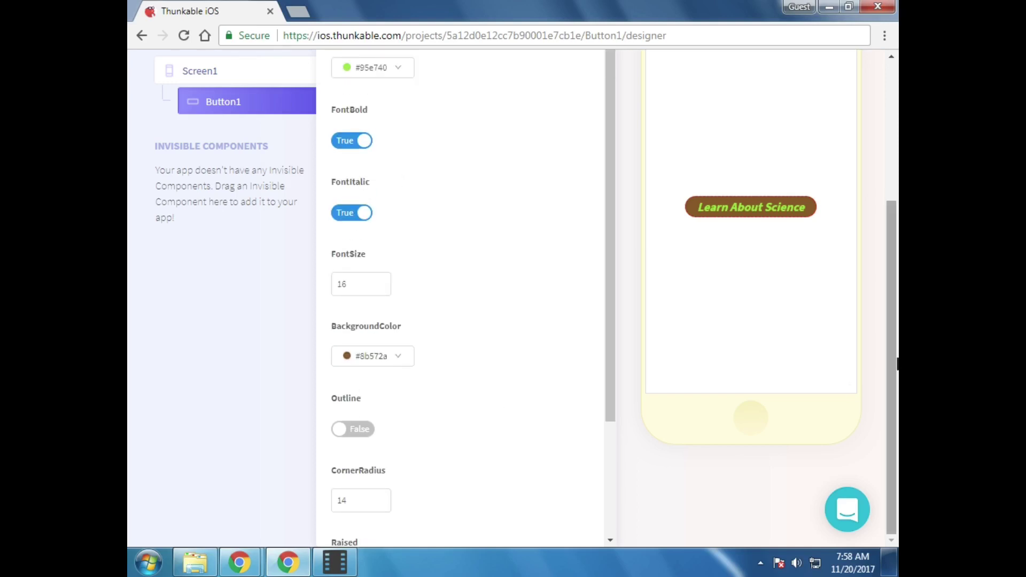
pyautogui.moveTo(894, 273); pyautogui.dragTo(893, 309)
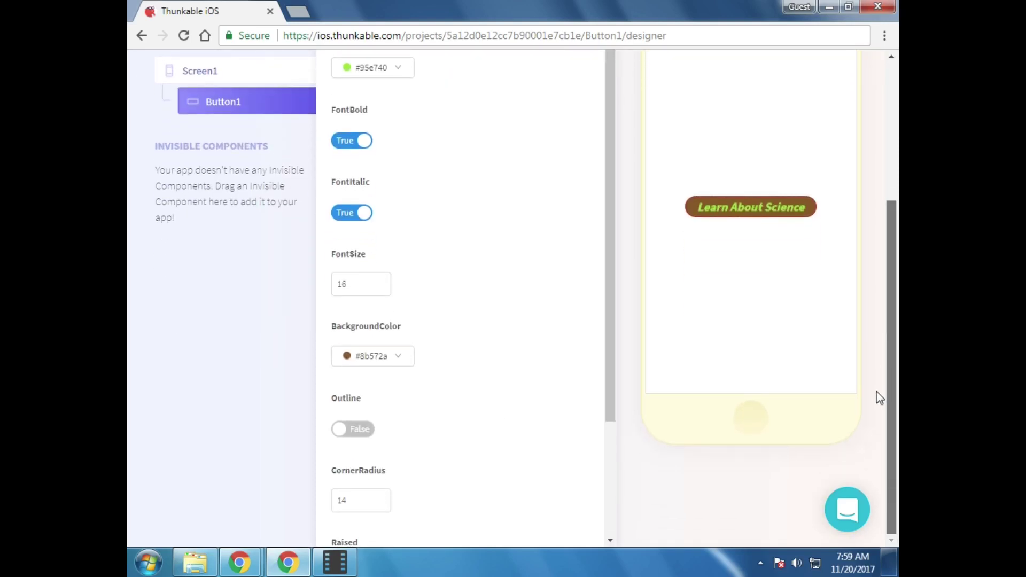
pyautogui.scroll(-3, 449, 402)
pyautogui.click(354, 425)
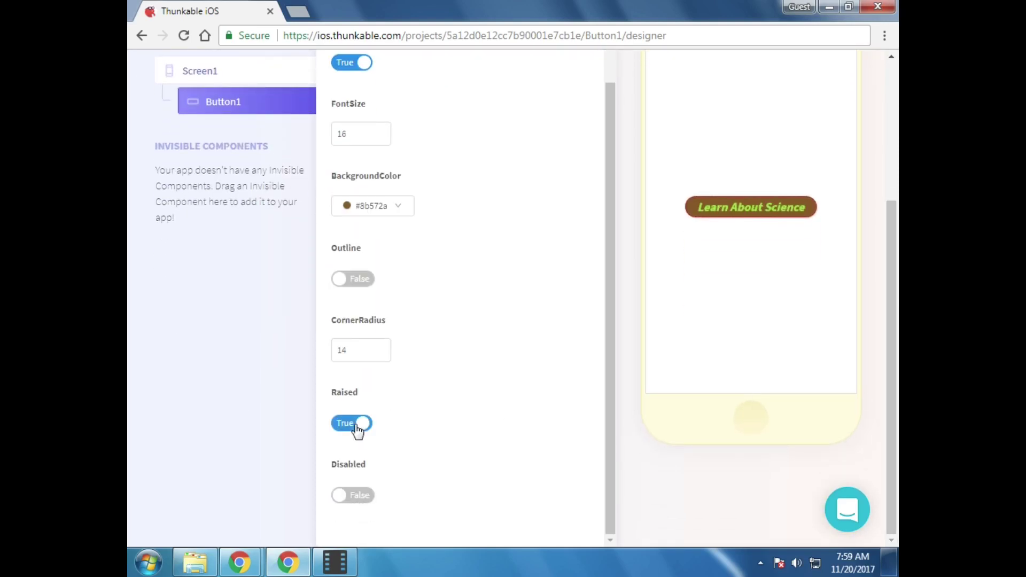
# - Add an Image component to Screen1 above the "Learn About Science" button and select it to show its properties
pyautogui.scroll(5, 454, 390)
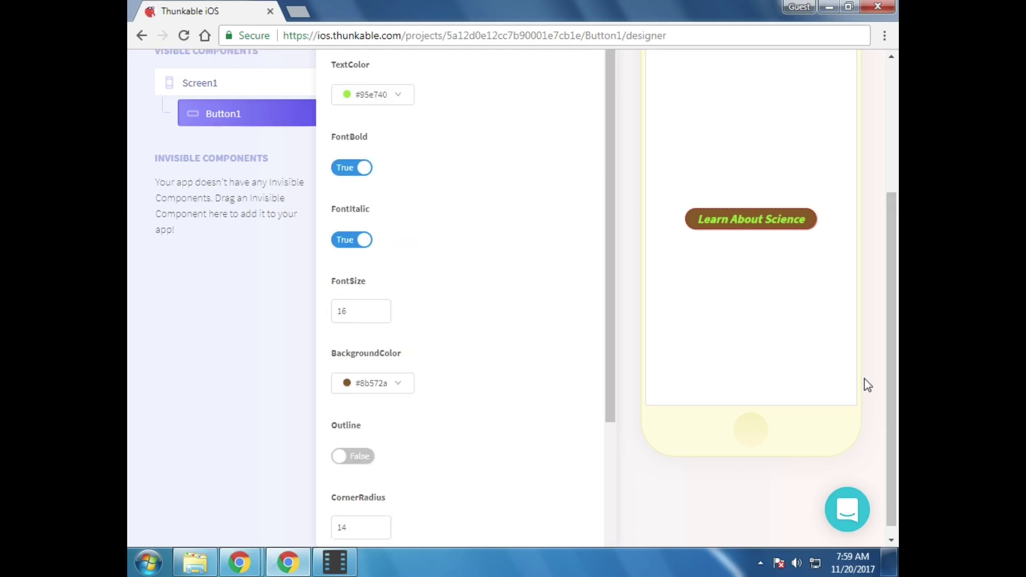
pyautogui.scroll(4, 866, 378)
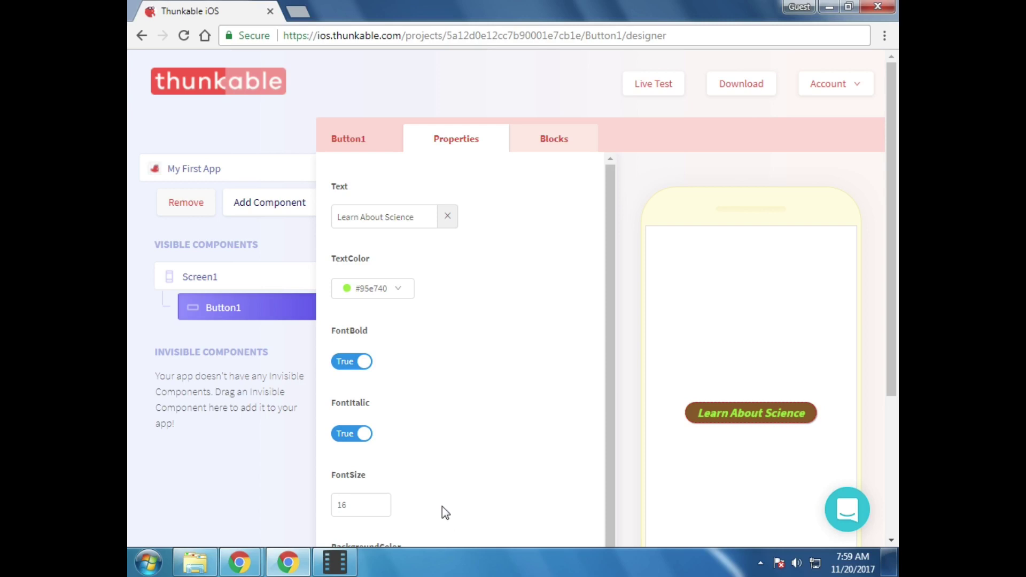
pyautogui.click(190, 276)
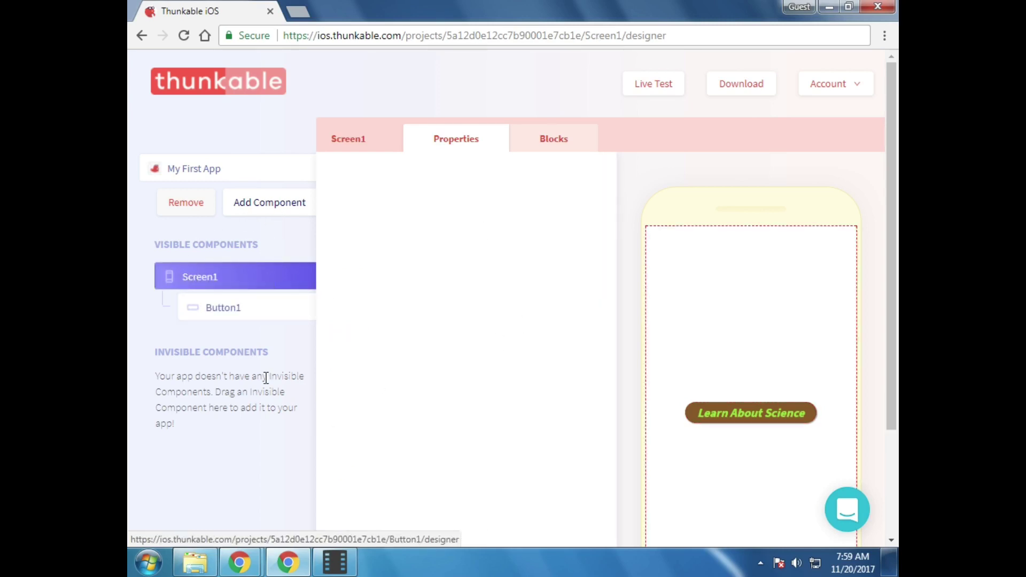
pyautogui.click(246, 206)
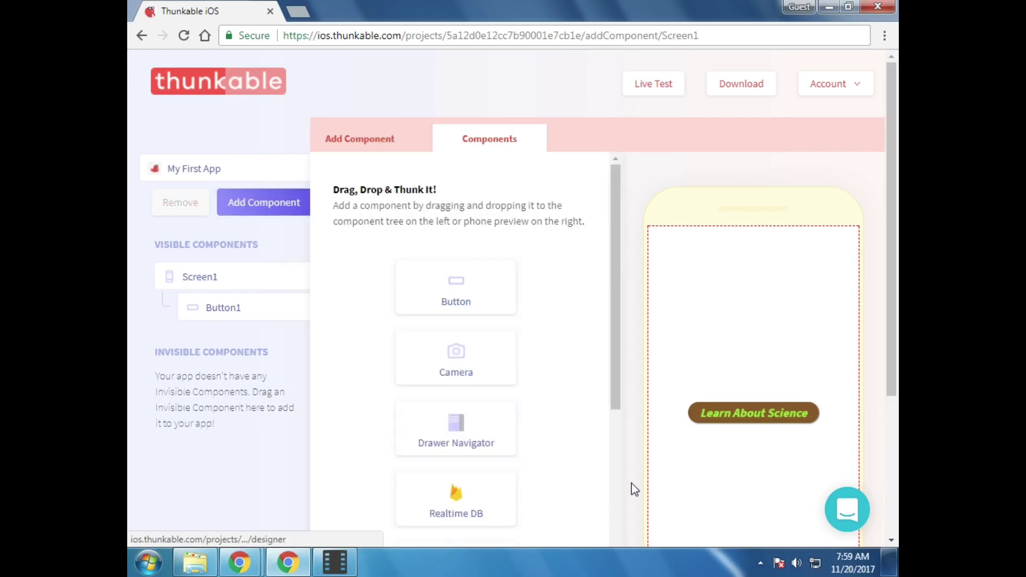
pyautogui.scroll(-7, 562, 324)
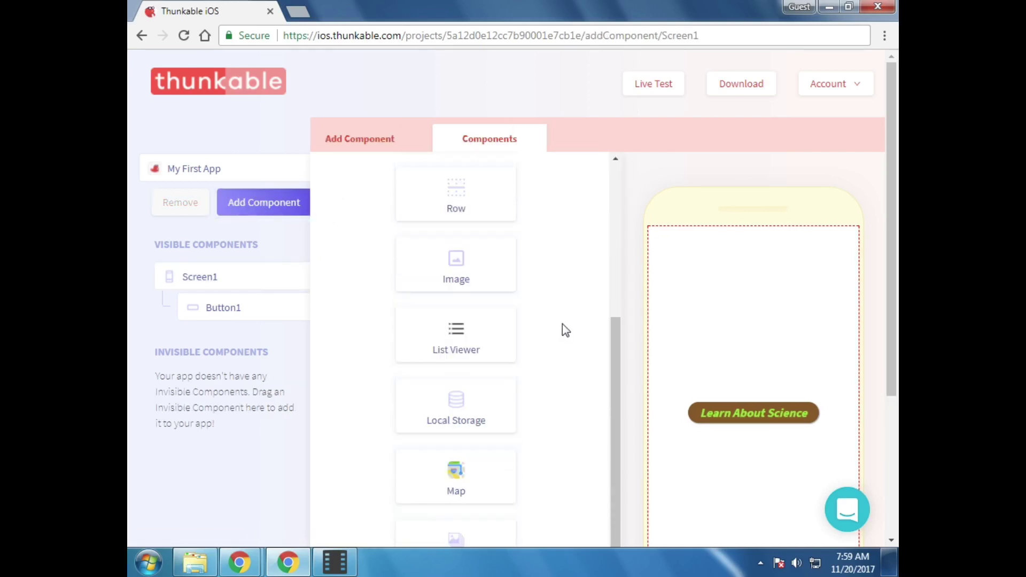
pyautogui.moveTo(456, 276); pyautogui.dragTo(729, 323)
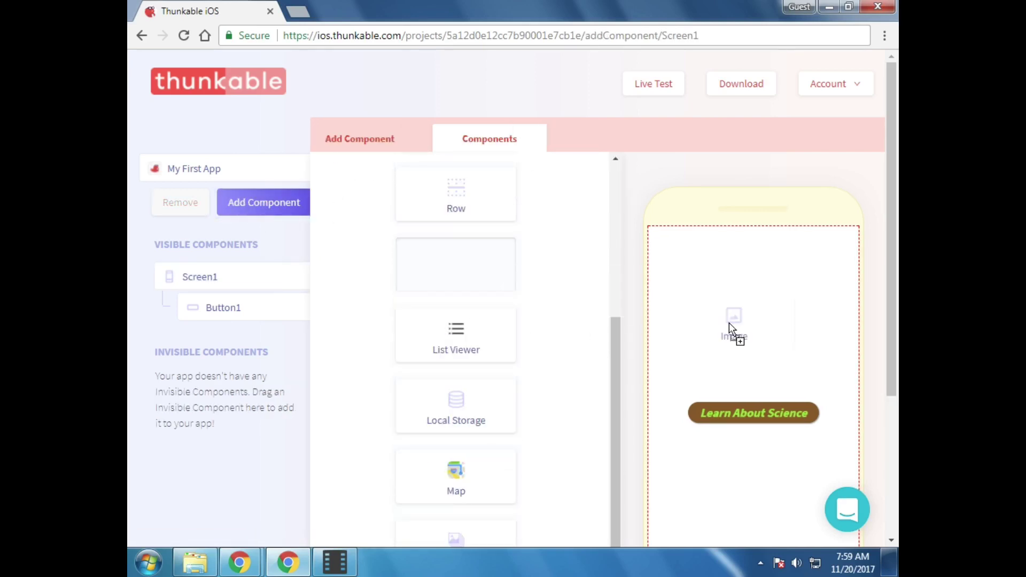
pyautogui.moveTo(774, 368); pyautogui.dragTo(725, 396)
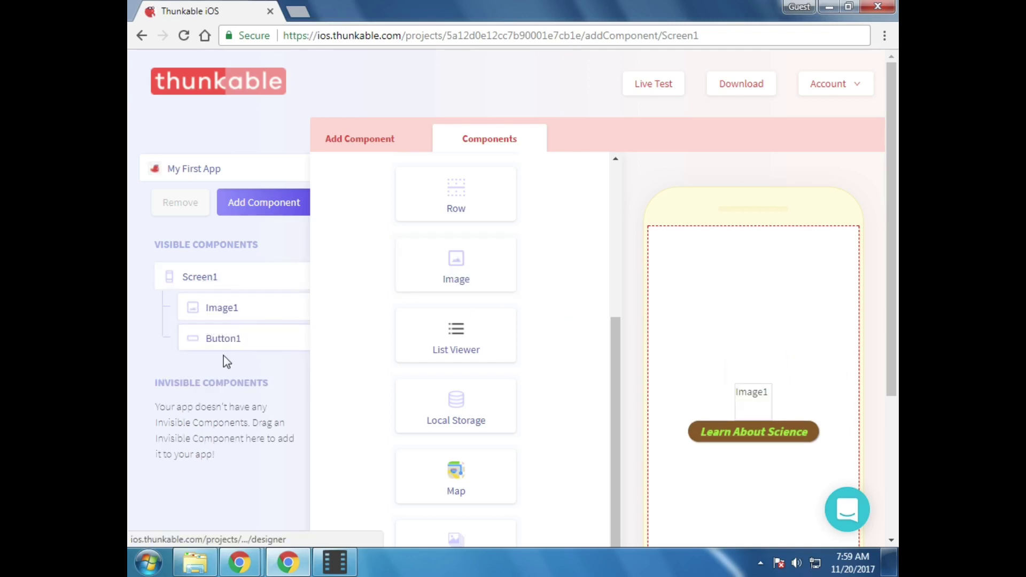
pyautogui.click(216, 310)
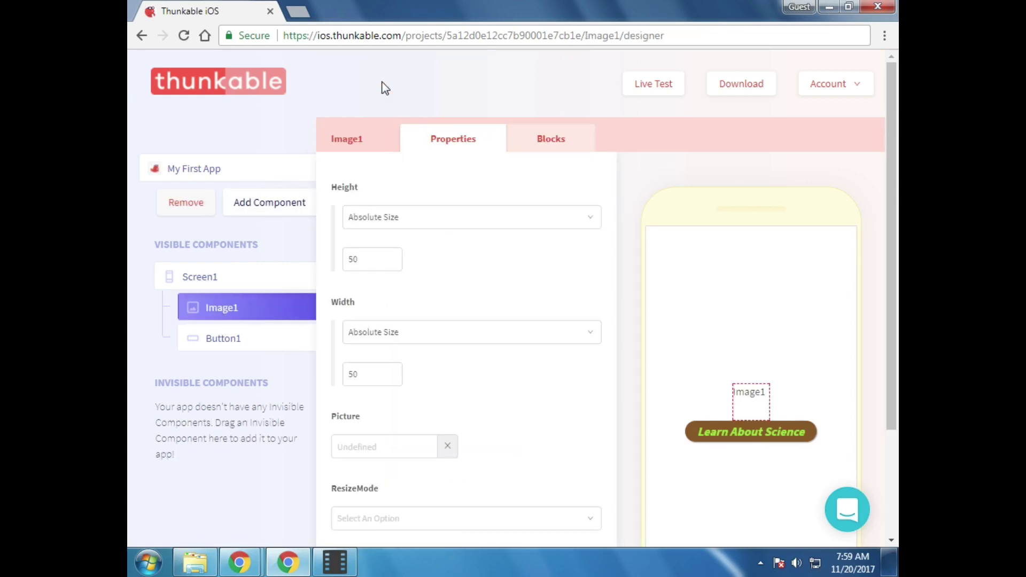
# - Open search.creativecommons.org in a new browser tab and dismiss the email subscription pop-up
pyautogui.click(298, 11)
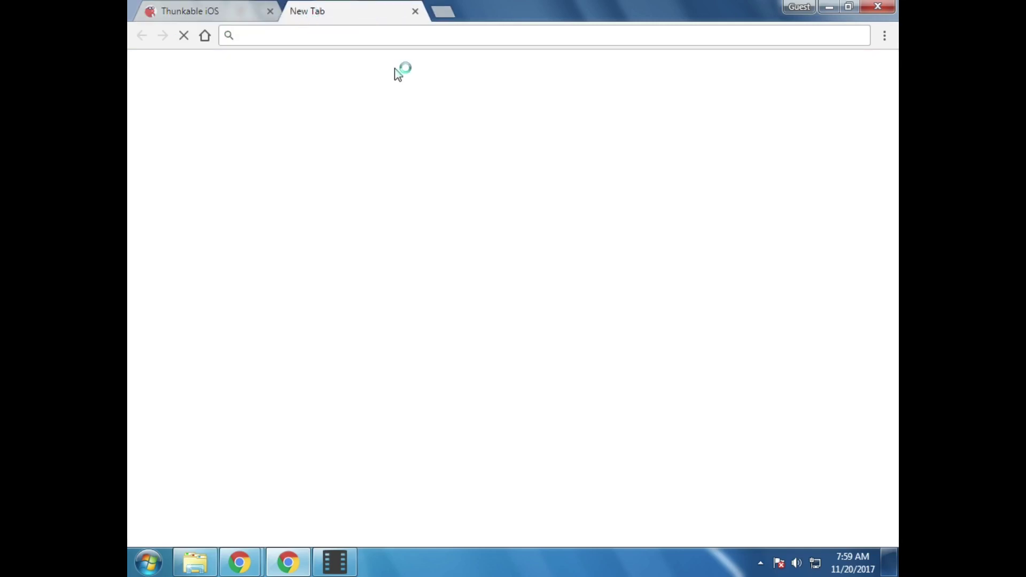
pyautogui.write('search')
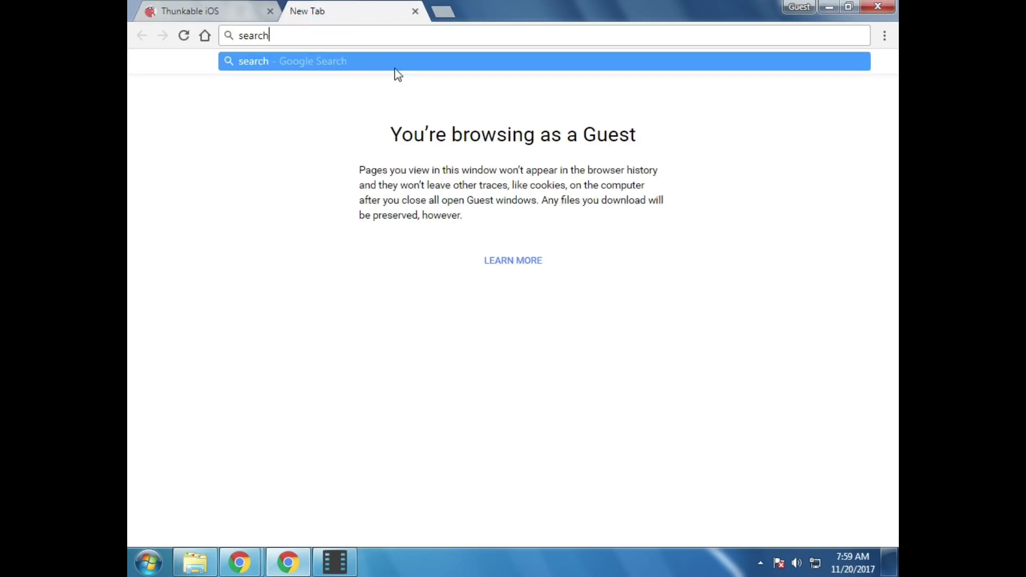
pyautogui.write('.creativ')
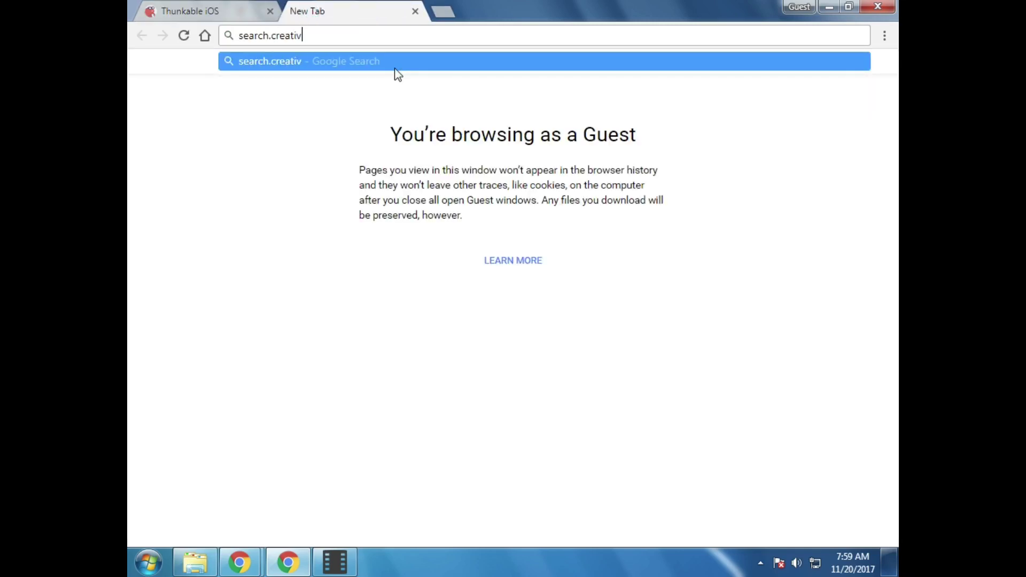
pyautogui.write('ecommons.org')
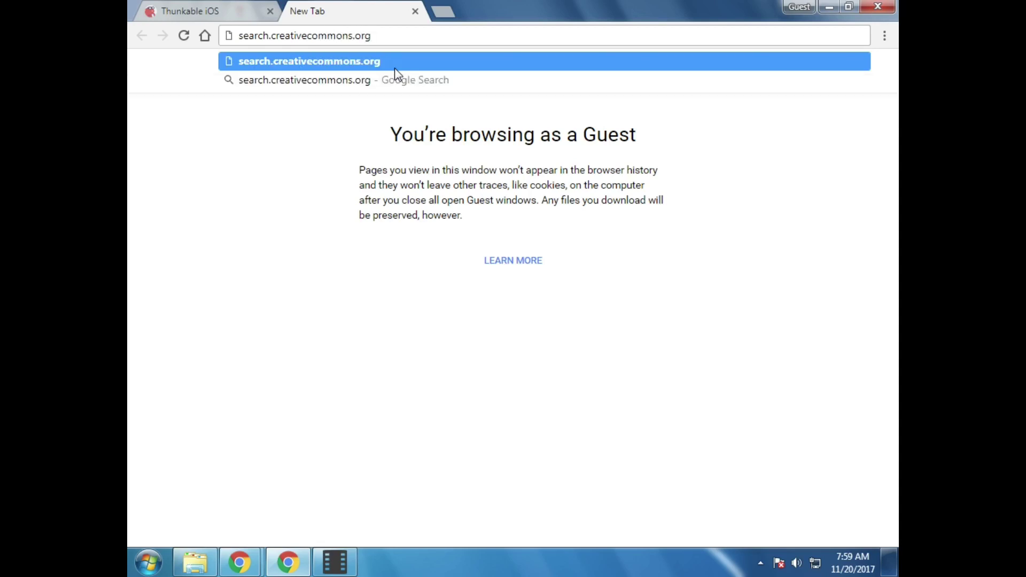
pyautogui.press('Return')
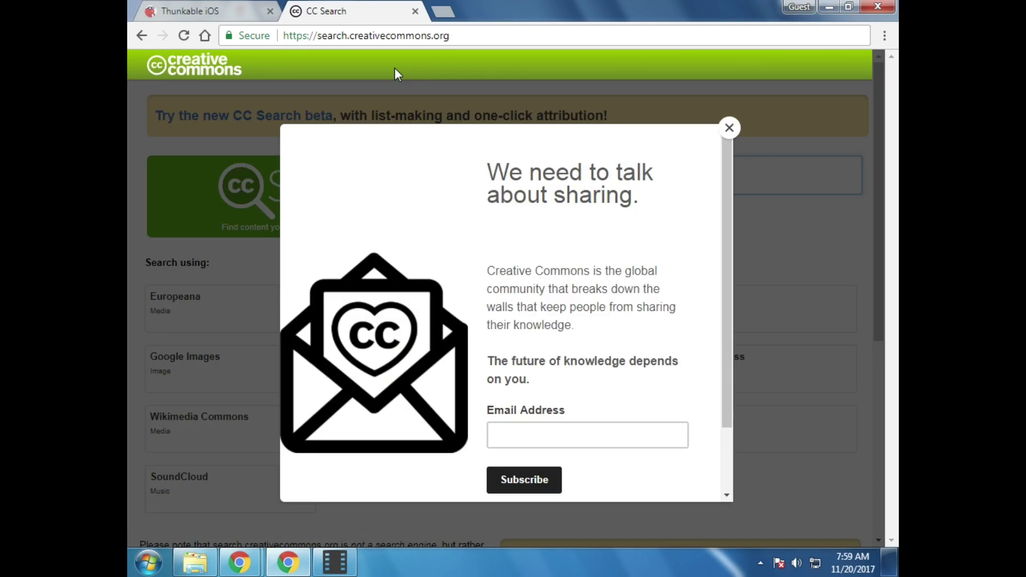
pyautogui.click(732, 131)
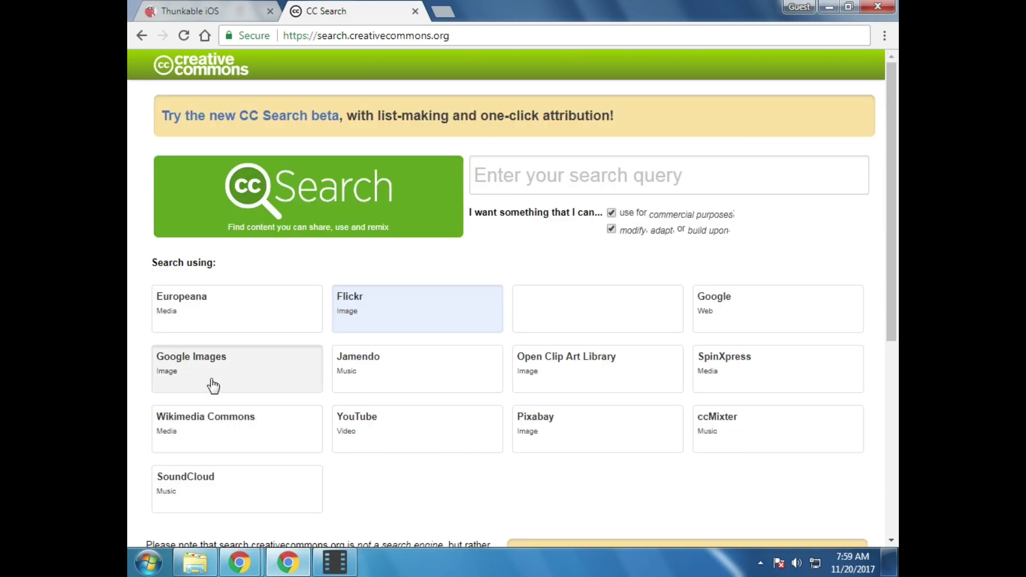
# - Search for "bill nye video" in another new tab and open the YouTube video "Bill Nye the Science Guy on the solar eclipse", pausing it
pyautogui.click(448, 12)
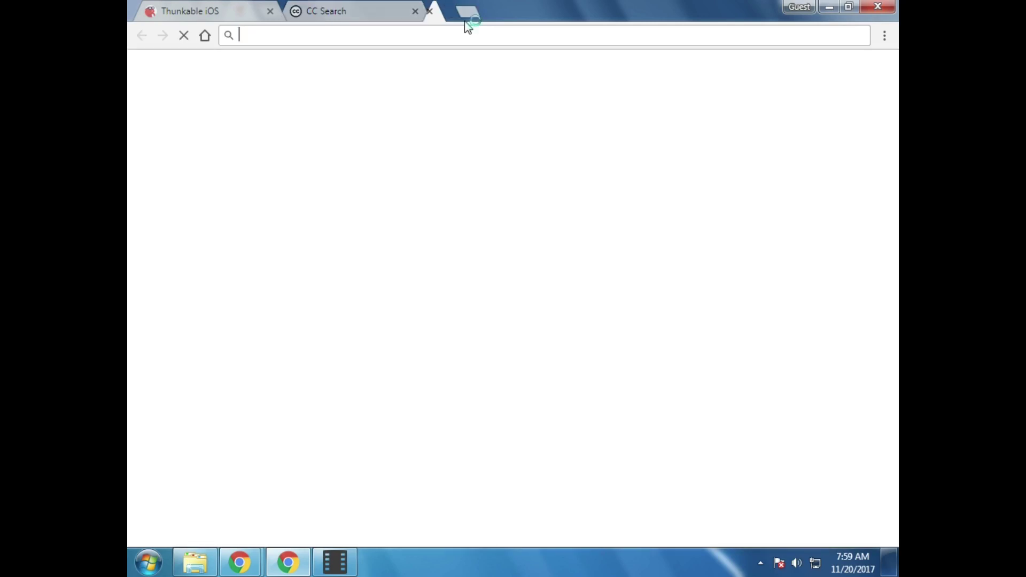
pyautogui.click(362, 8)
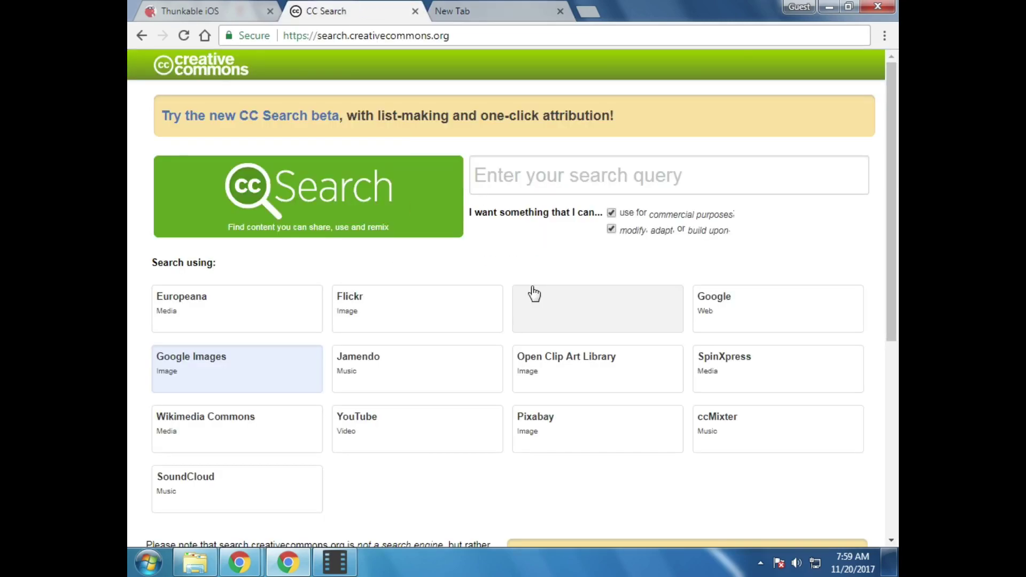
pyautogui.click(500, 11)
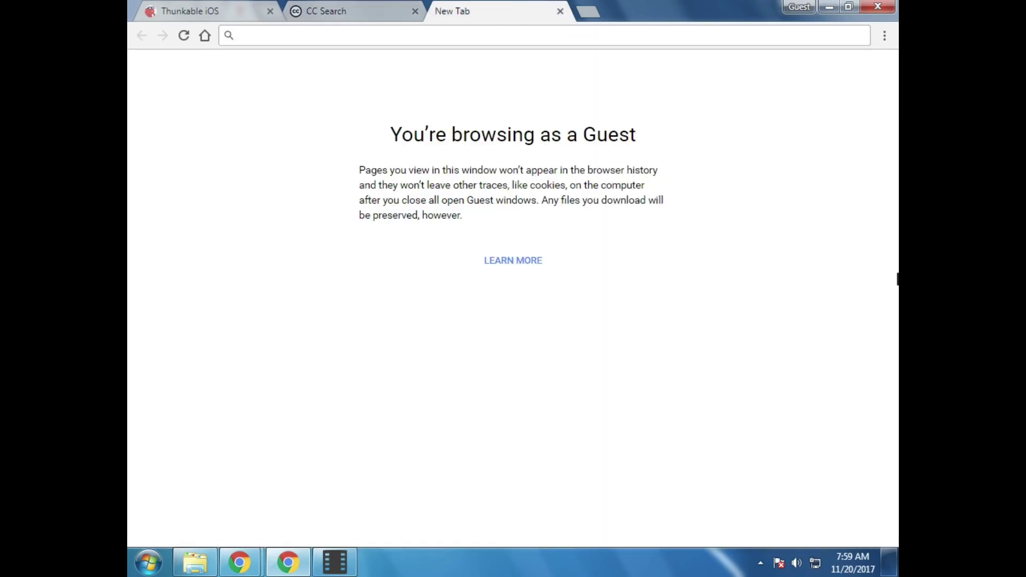
pyautogui.write('billy n')
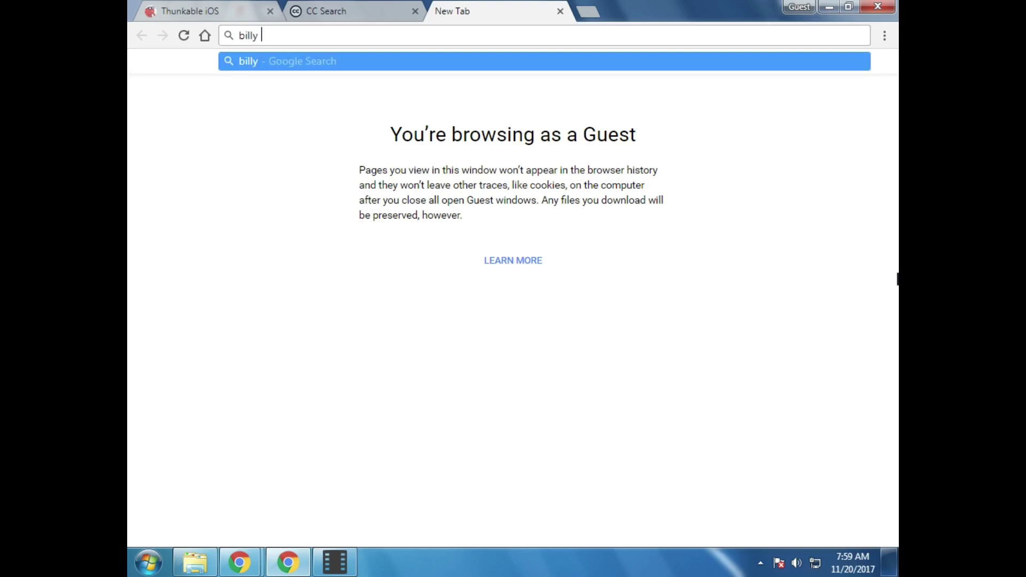
pyautogui.press('BackSpace')
pyautogui.press('BackSpace')
pyautogui.press('BackSpace')
pyautogui.write('nye video')
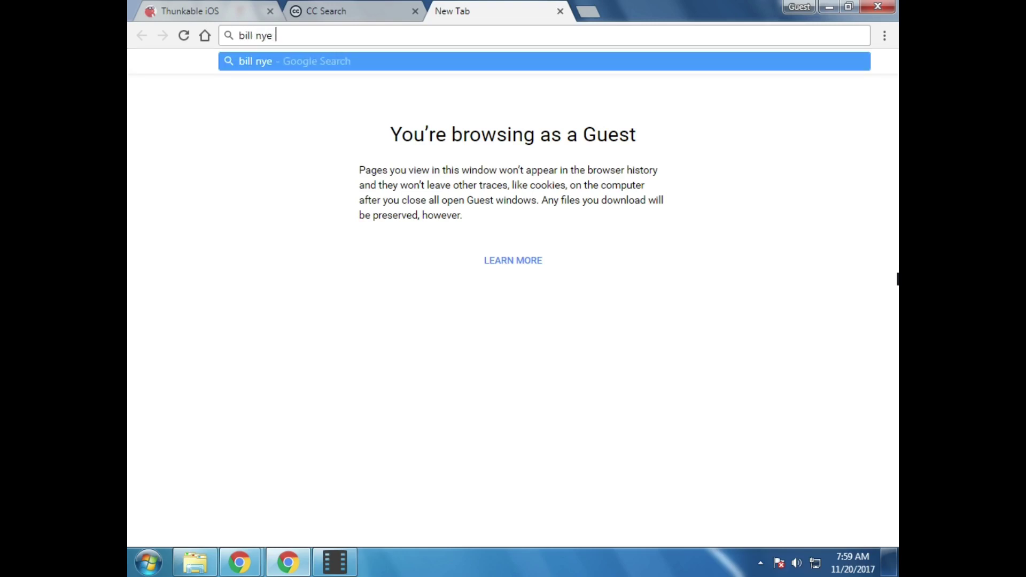
pyautogui.press('Return')
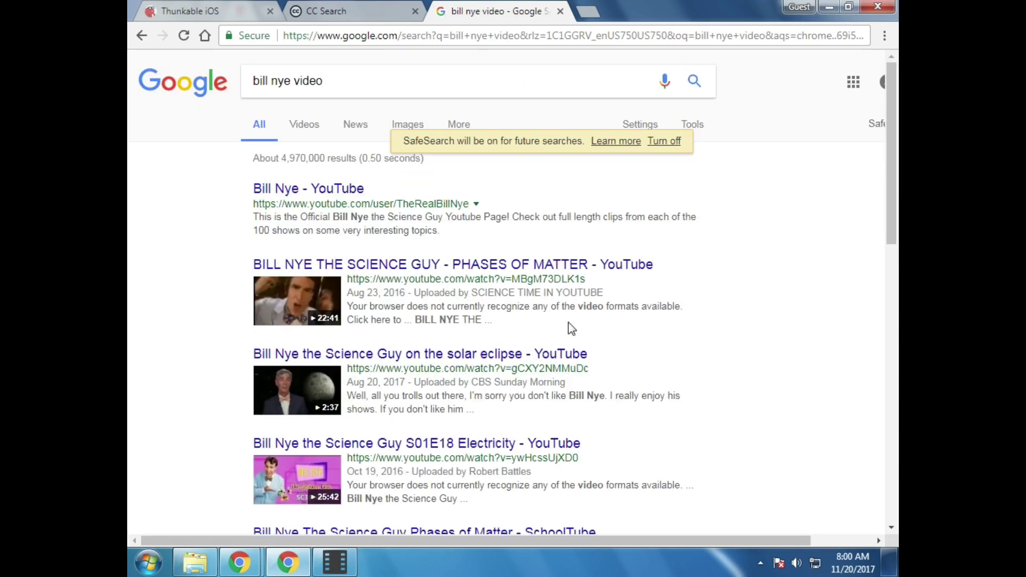
pyautogui.click(427, 355)
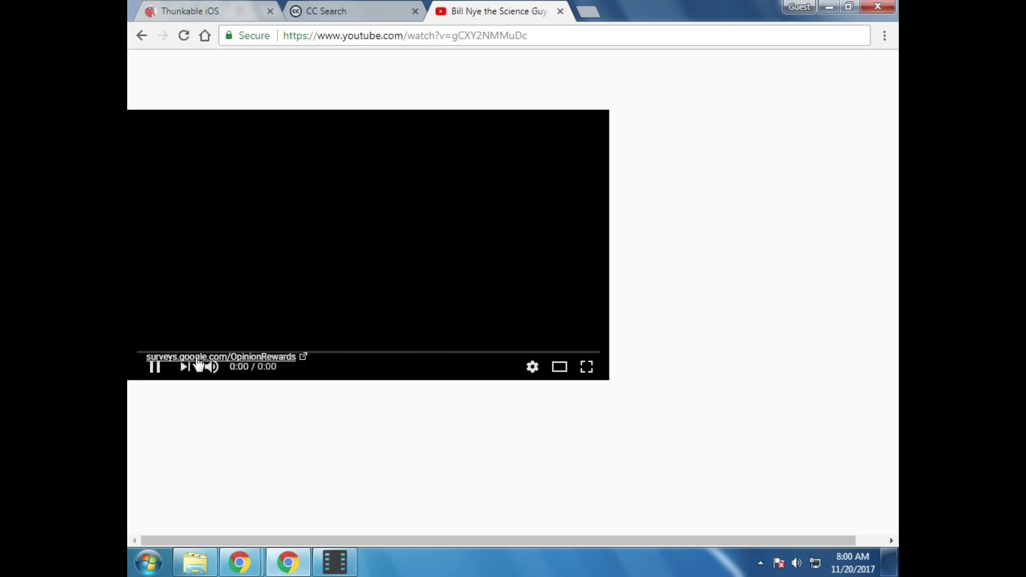
pyautogui.click(155, 368)
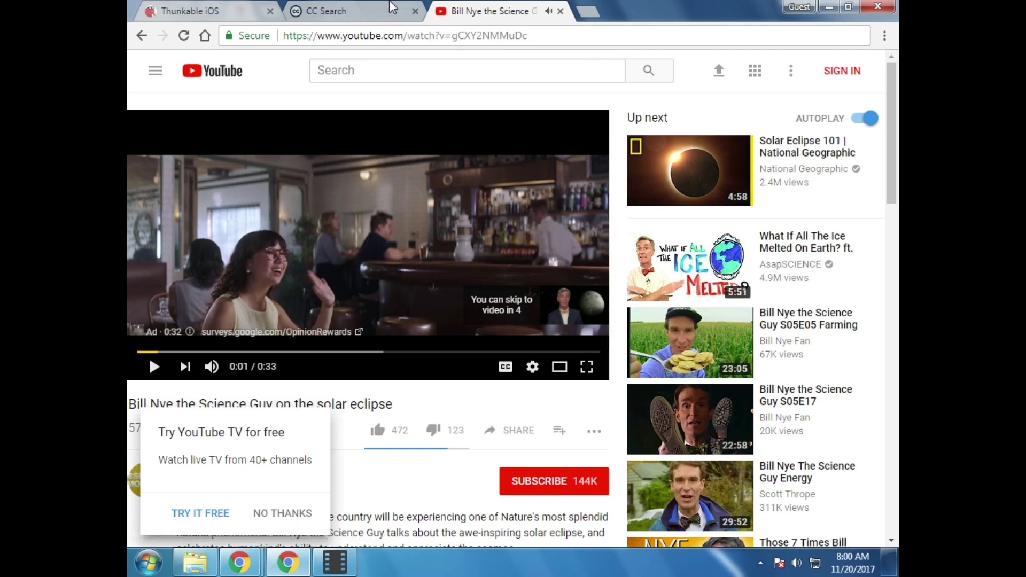
# - Return to the CC Search page and enter "bill nye" as the search query
pyautogui.click(394, 7)
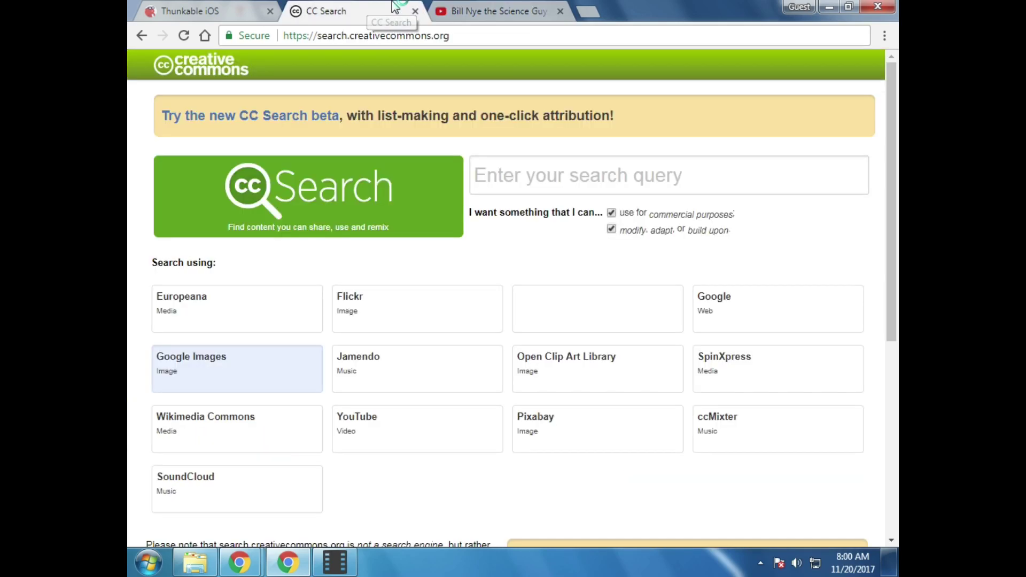
pyautogui.click(542, 178)
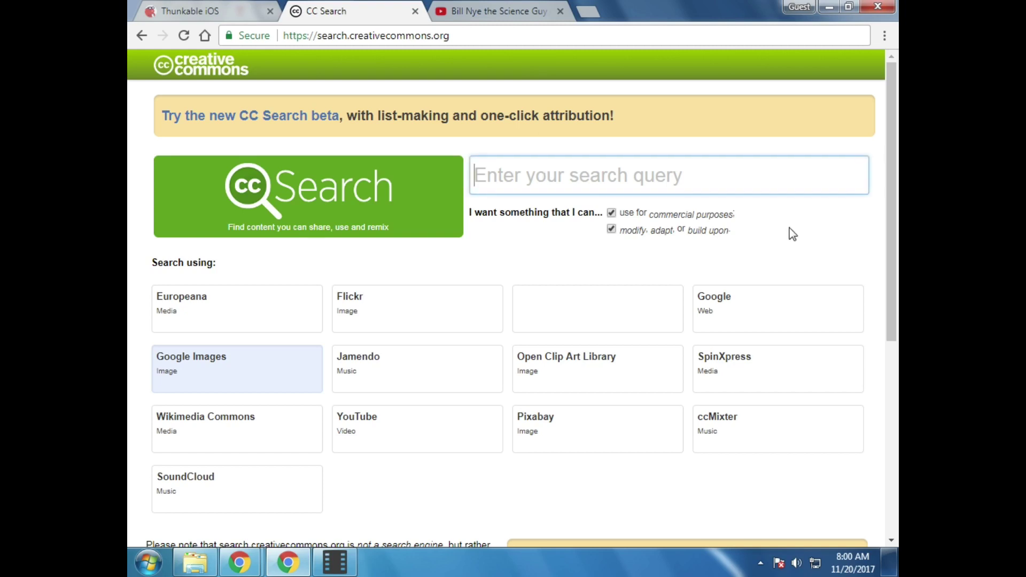
pyautogui.write('bill ney')
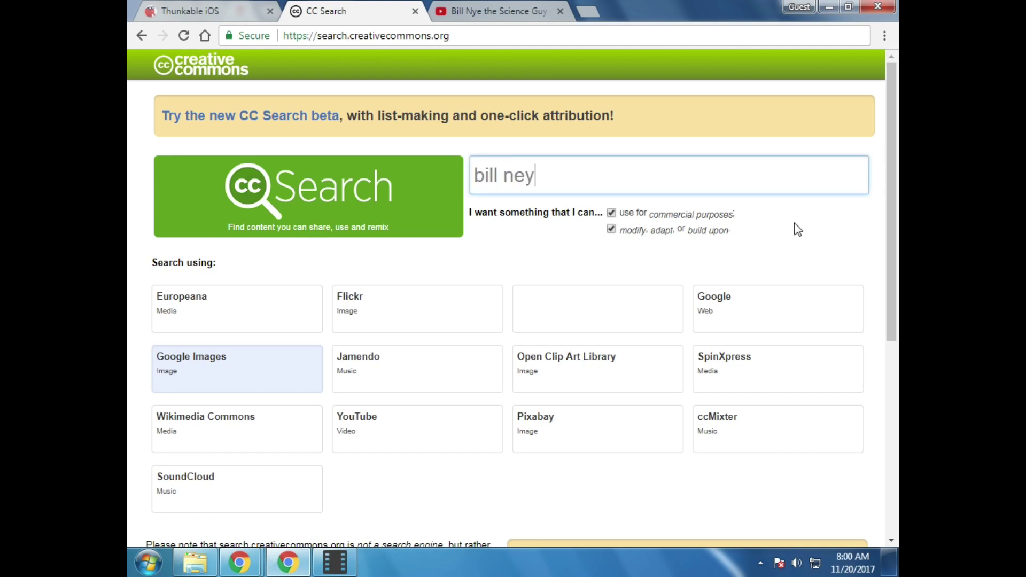
pyautogui.press('BackSpace')
pyautogui.press('BackSpace')
pyautogui.write('ye')
# - Replace the query with "solar eclipse", uncheck use for commercial purposes, and run the search in Google Images
pyautogui.moveTo(562, 182); pyautogui.dragTo(356, 147)
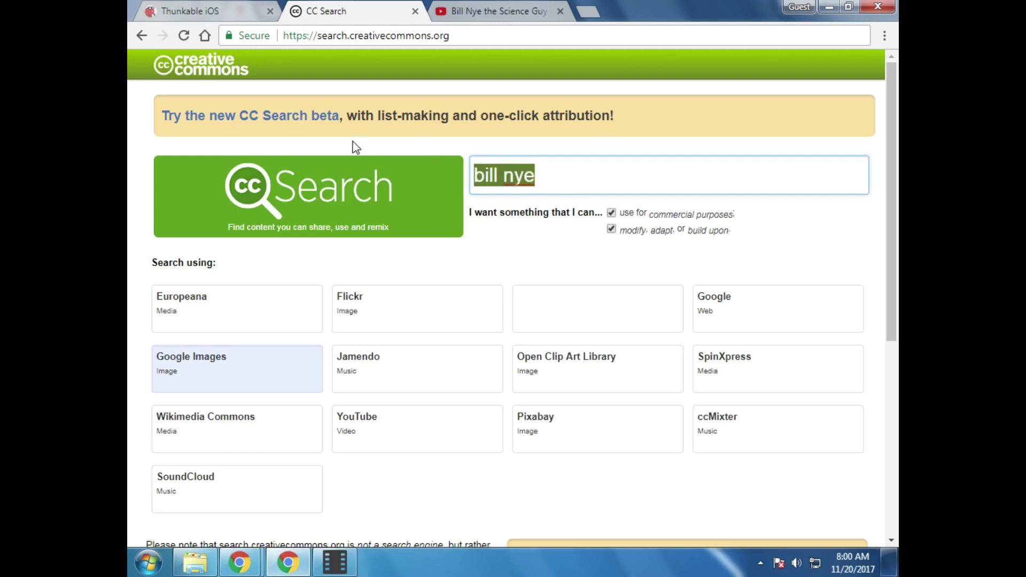
pyautogui.write('so')
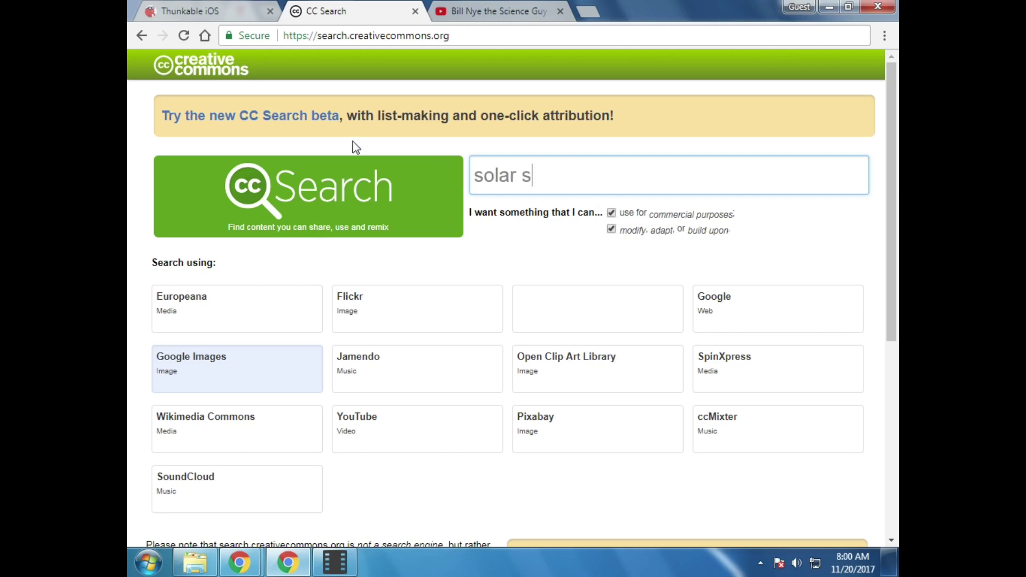
pyautogui.write('lar eclipse')
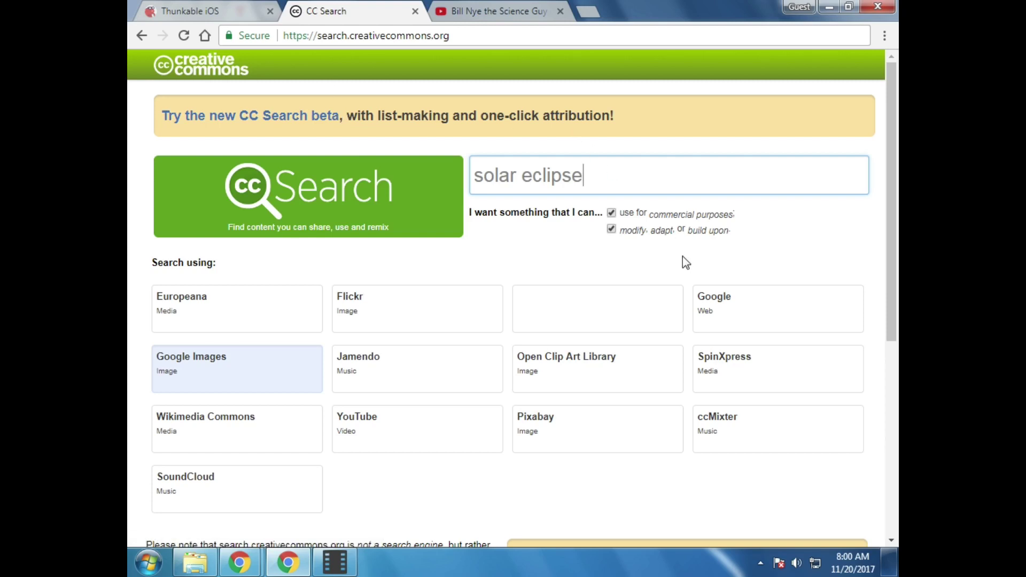
pyautogui.click(611, 214)
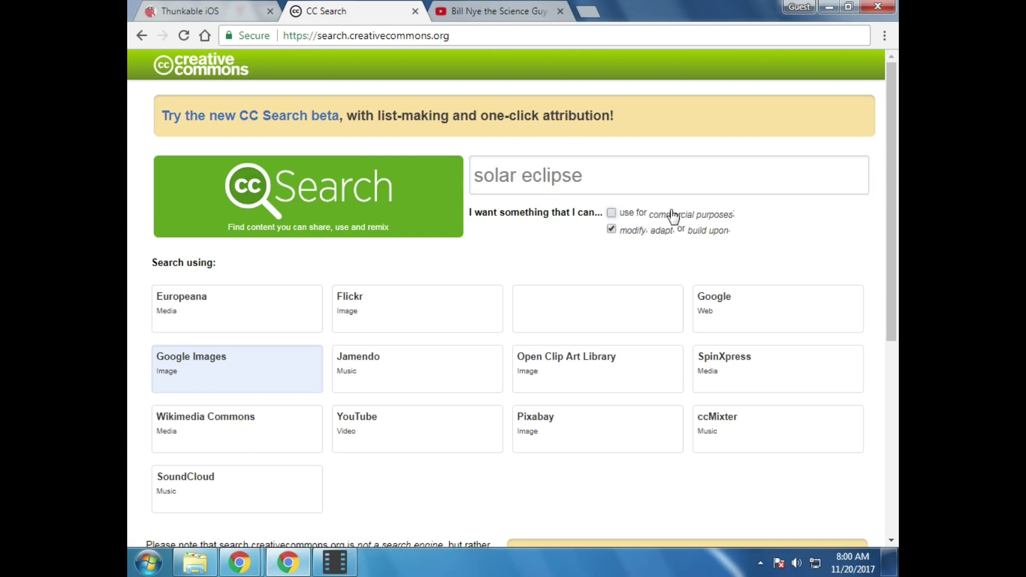
pyautogui.click(620, 192)
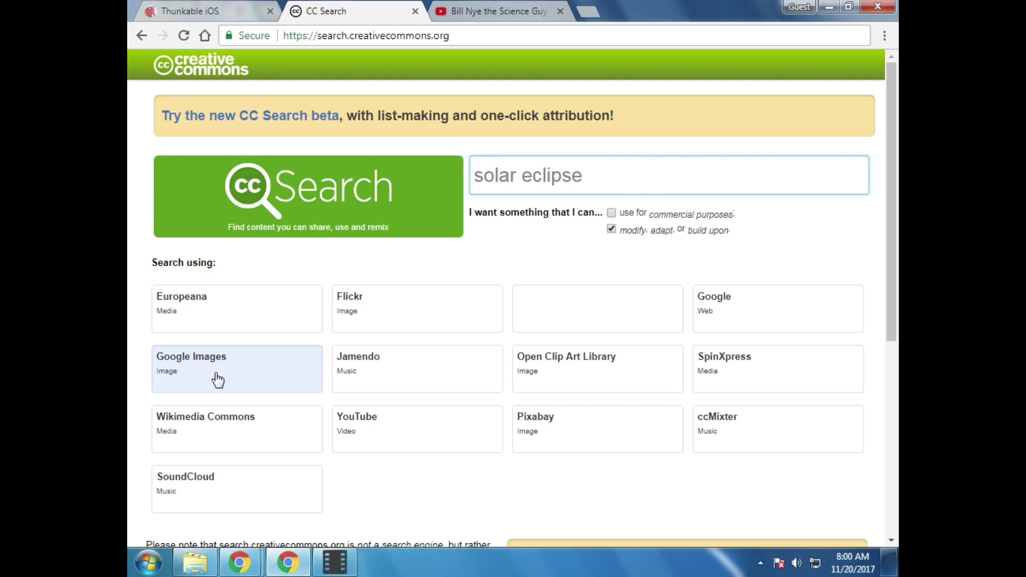
pyautogui.press('Return')
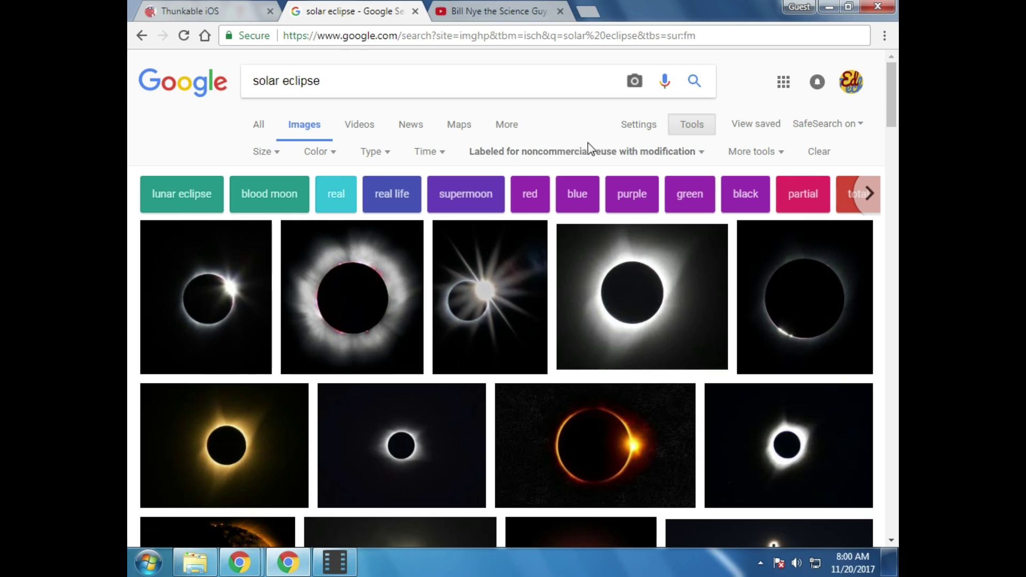
pyautogui.scroll(-5, 600, 147)
pyautogui.scroll(3, 615, 160)
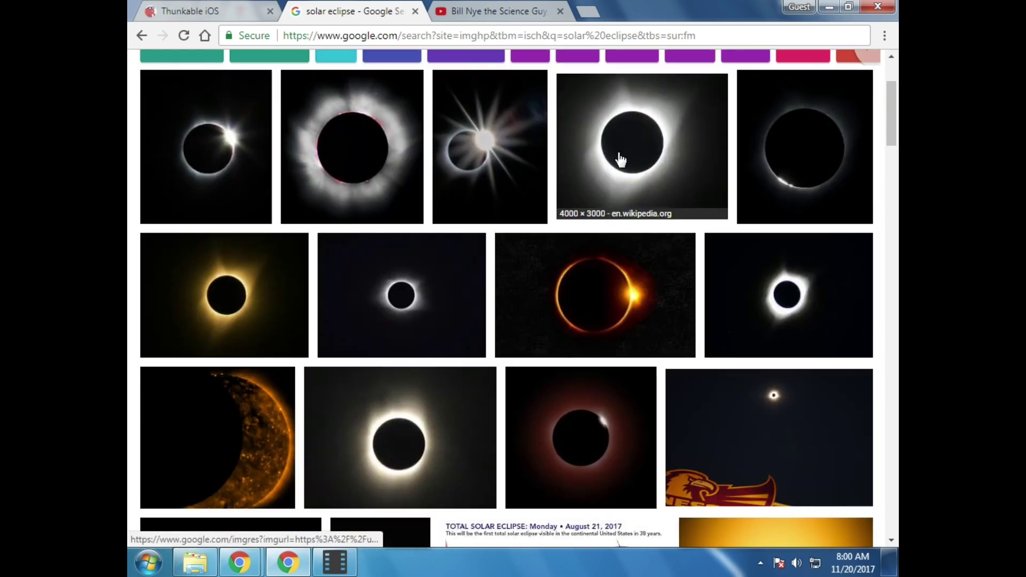
pyautogui.click(615, 311)
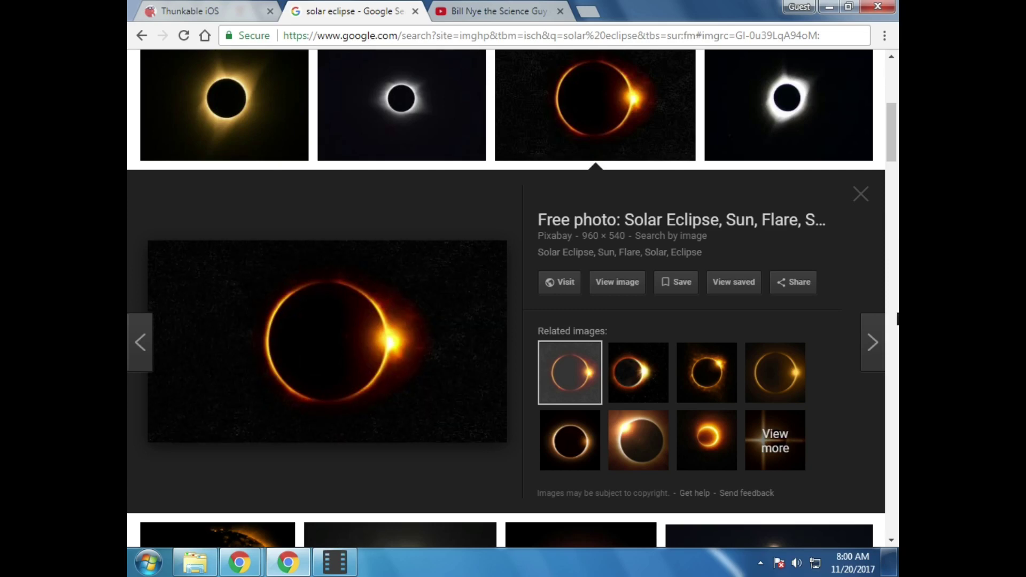
pyautogui.click(860, 193)
pyautogui.scroll(4, 588, 321)
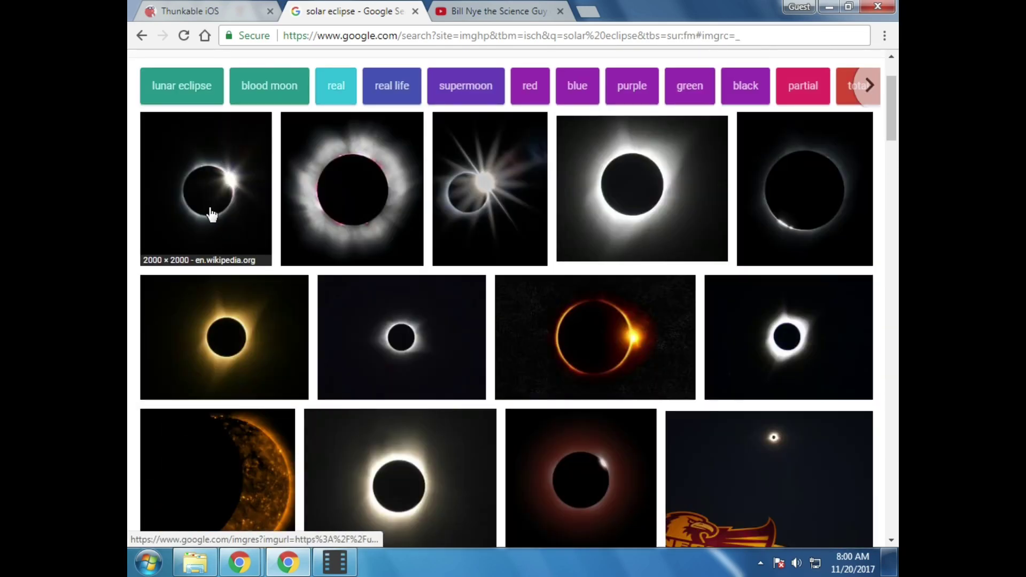
# - Open the full-size Wikipedia diamond-ring image SolarEclipseDiamondRing.jpg from the search results and copy its URL
pyautogui.click(238, 190)
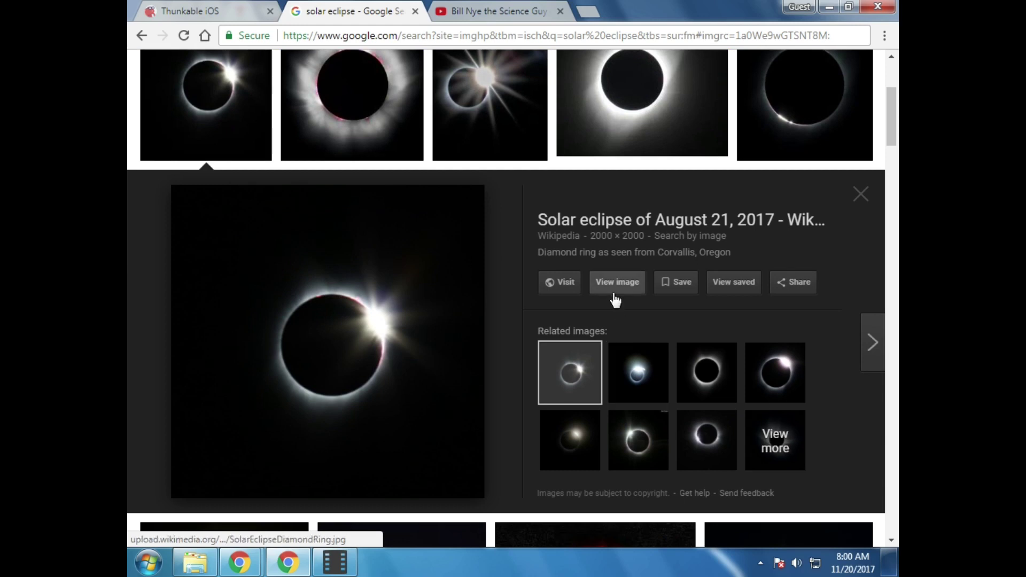
pyautogui.click(613, 289)
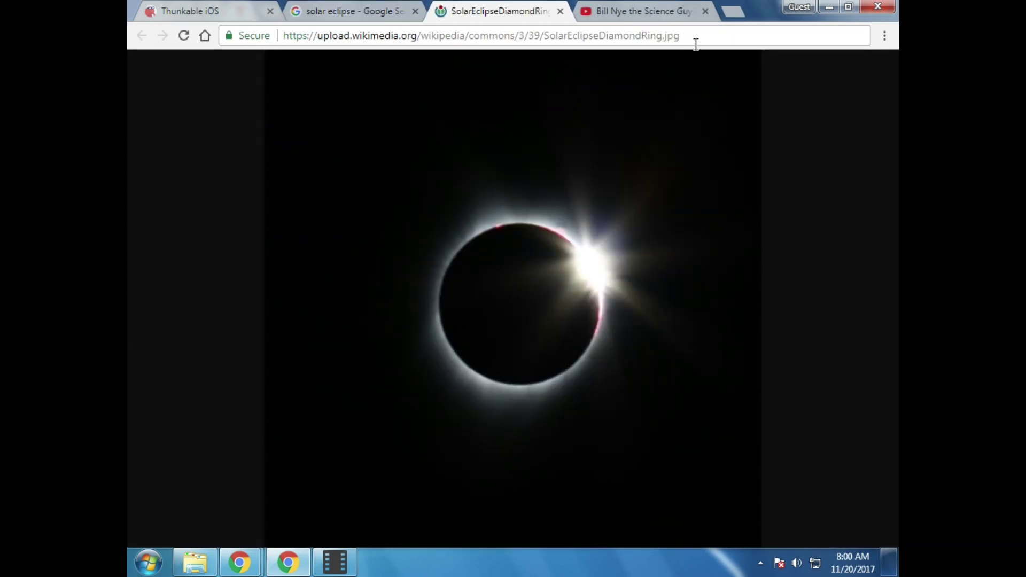
pyautogui.moveTo(683, 35); pyautogui.dragTo(271, 21)
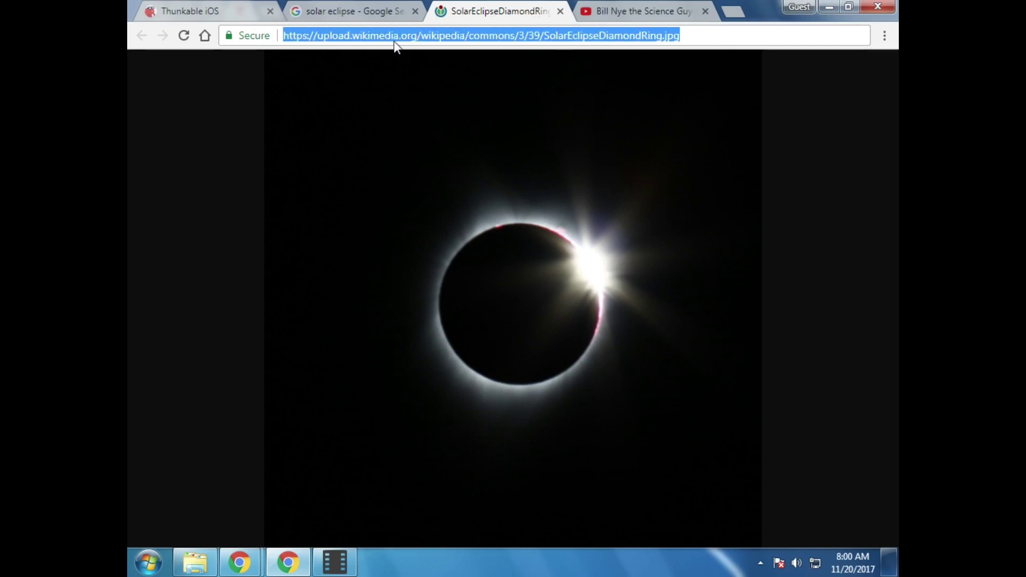
pyautogui.click(711, 33)
pyautogui.moveTo(683, 36); pyautogui.dragTo(666, 35)
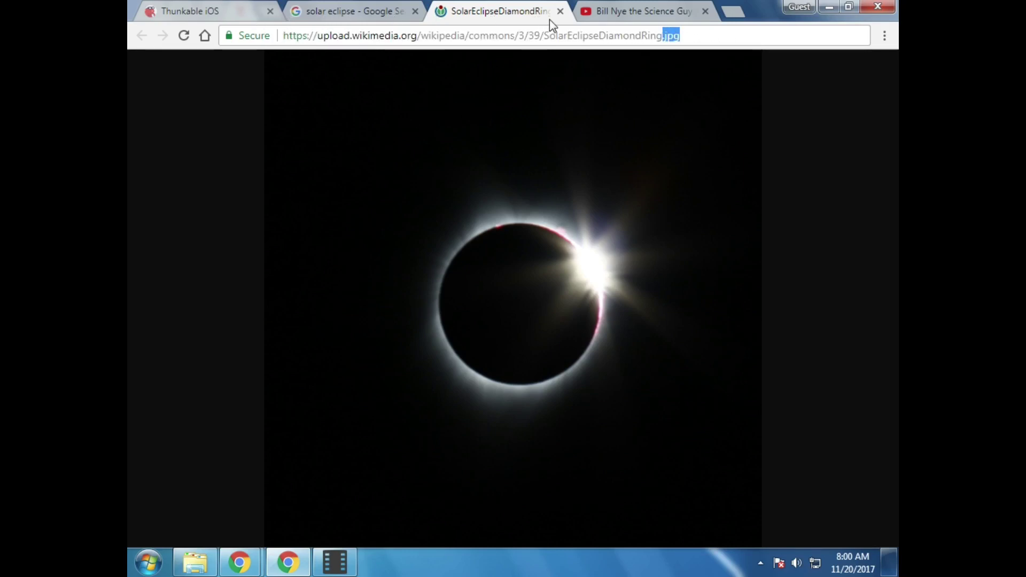
pyautogui.click(775, 40)
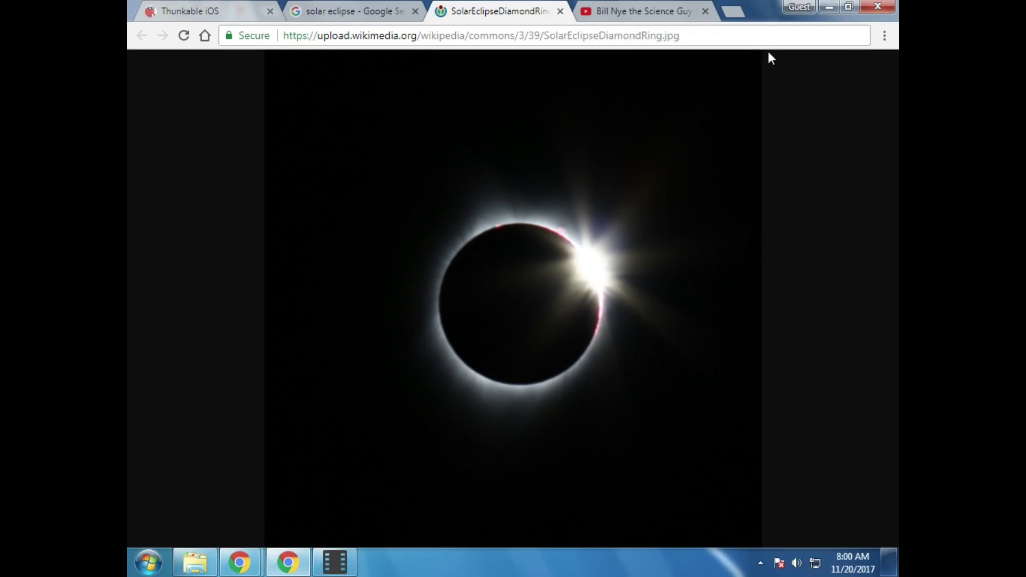
pyautogui.moveTo(681, 36); pyautogui.dragTo(279, 36)
pyautogui.rightClick(342, 38)
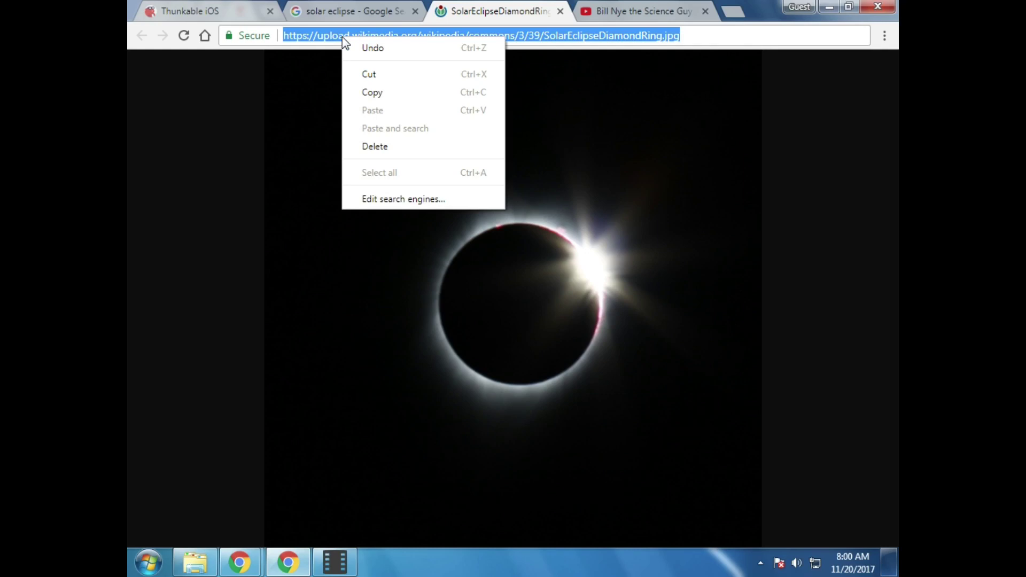
pyautogui.click(358, 91)
# - Return to the Thunkable iOS project and paste the copied eclipse image URL as Image1's Picture
pyautogui.click(204, 2)
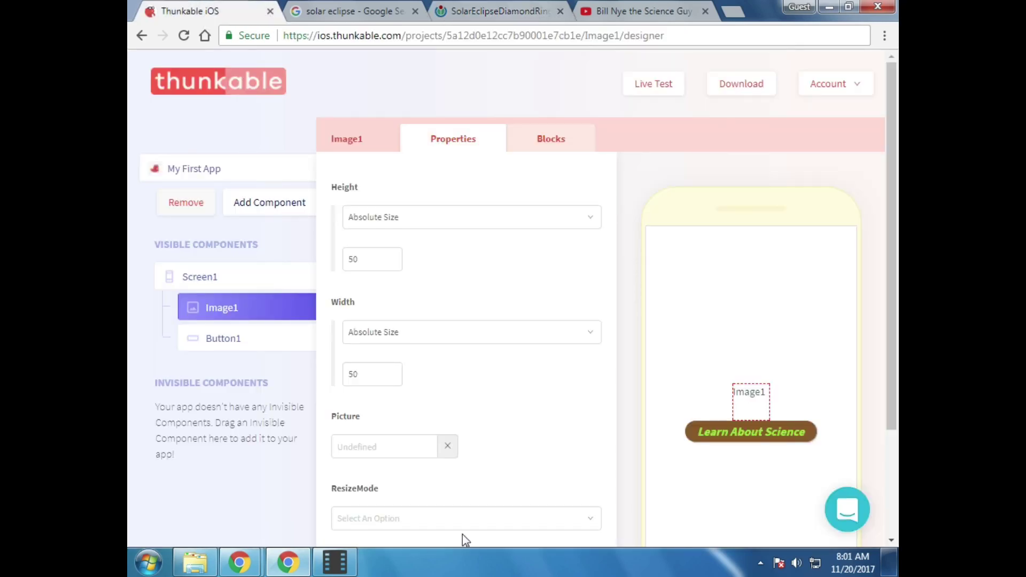
pyautogui.scroll(-3, 493, 371)
pyautogui.click(362, 301)
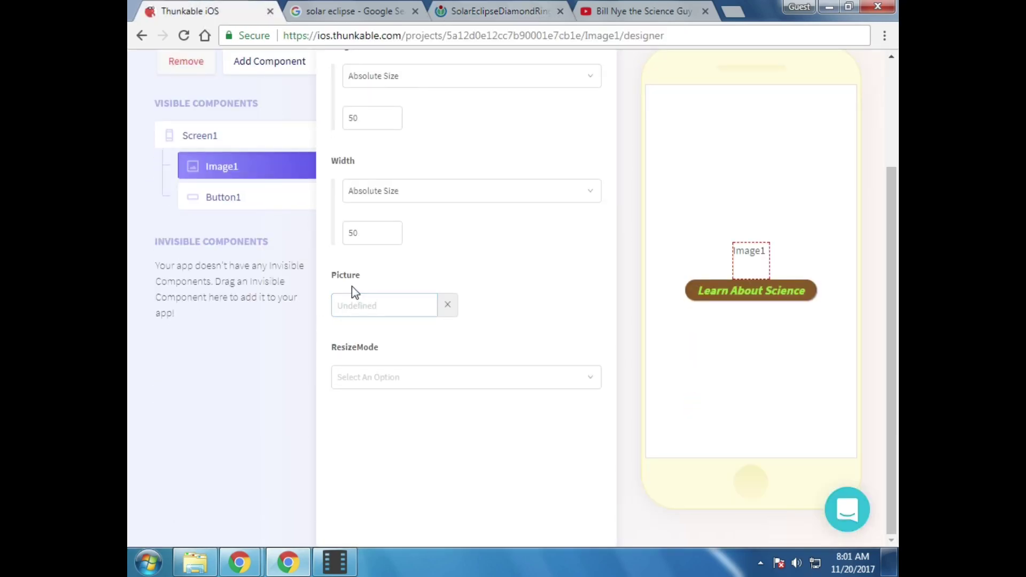
pyautogui.click(357, 305)
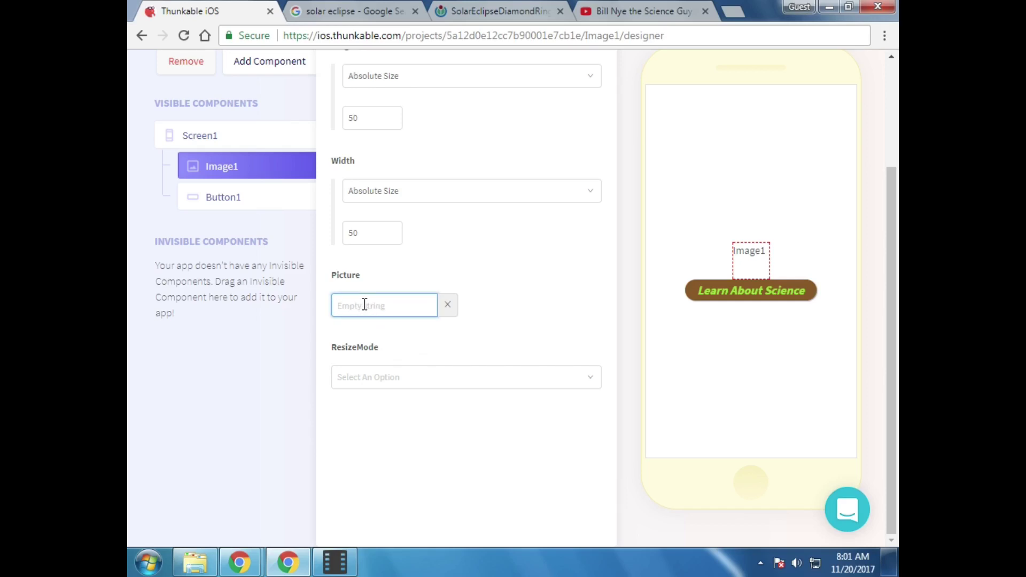
pyautogui.rightClick(365, 306)
pyautogui.click(396, 397)
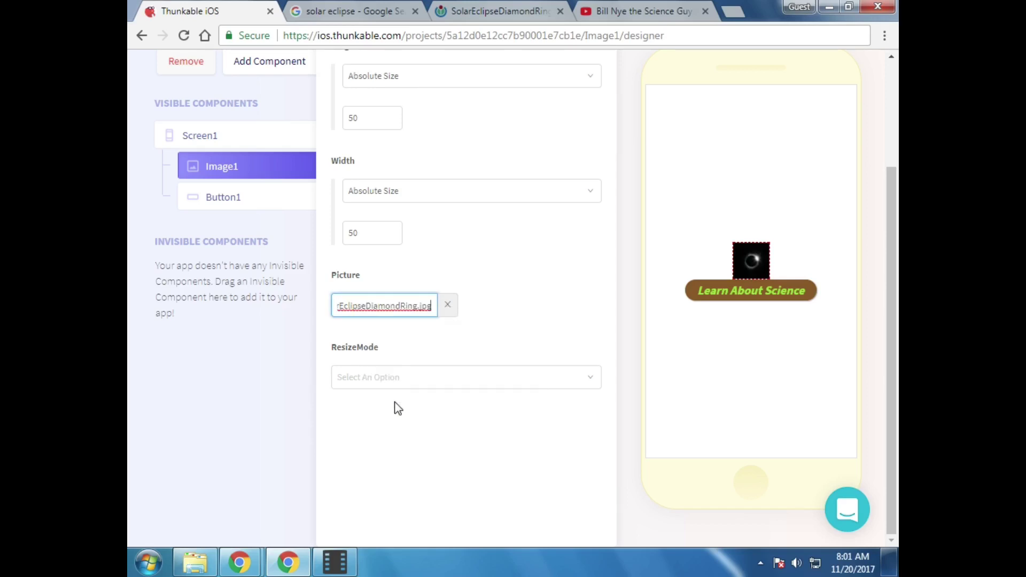
pyautogui.click(694, 337)
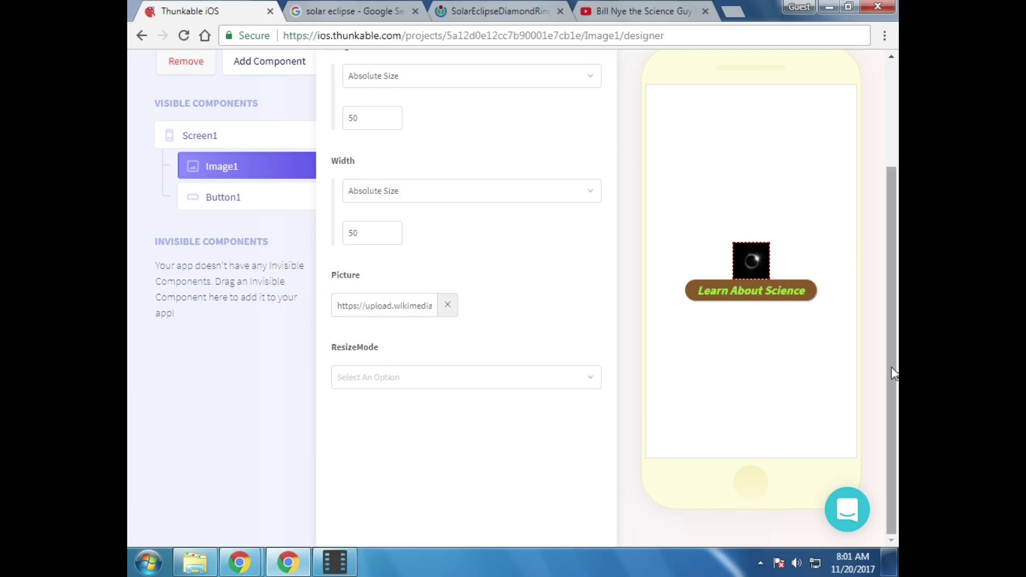
# - Set both the absolute height and the absolute width of Image1 to 100
pyautogui.moveTo(893, 367); pyautogui.dragTo(892, 302)
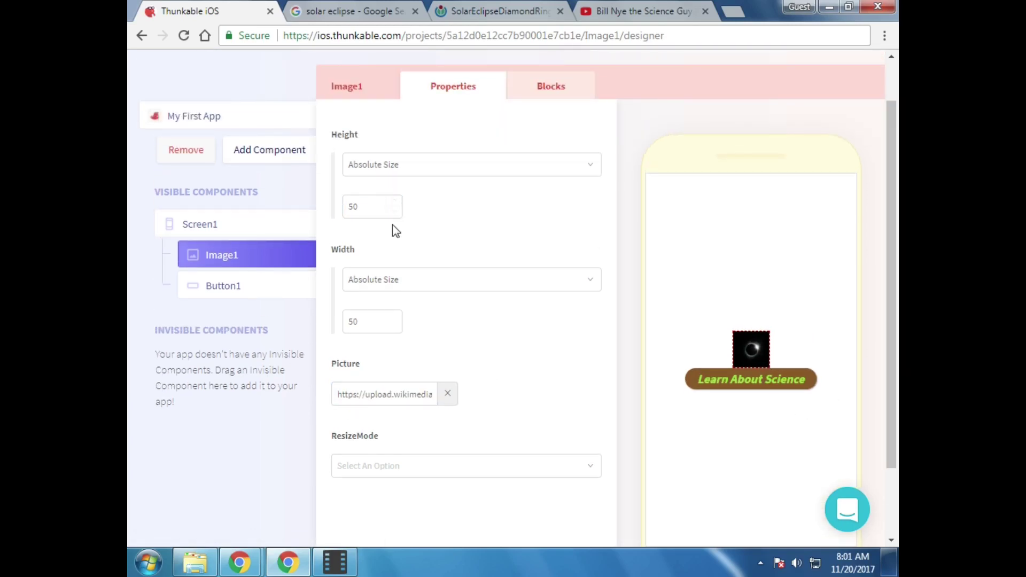
pyautogui.doubleClick(358, 209)
pyautogui.write('100')
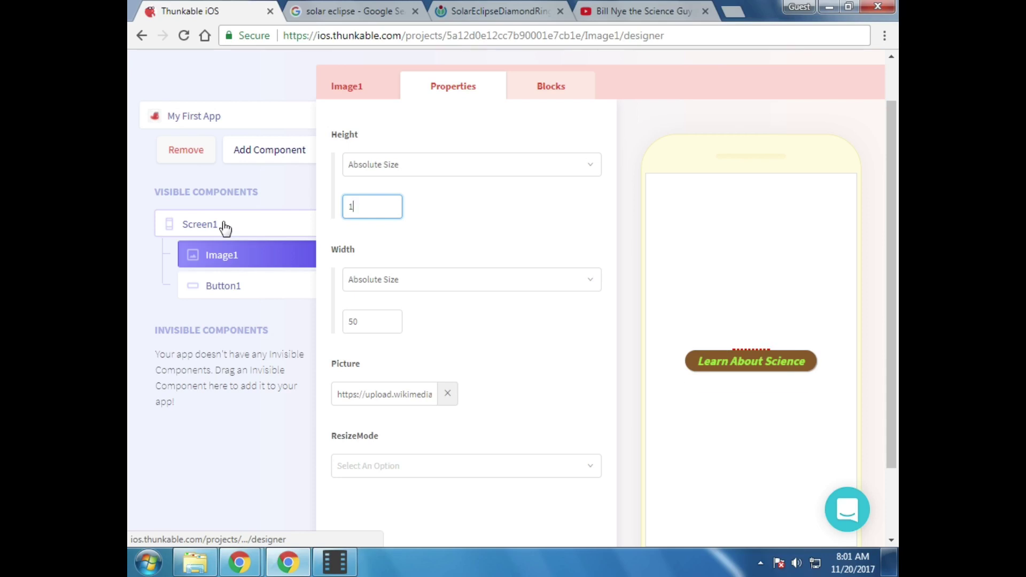
pyautogui.doubleClick(355, 321)
pyautogui.write('100')
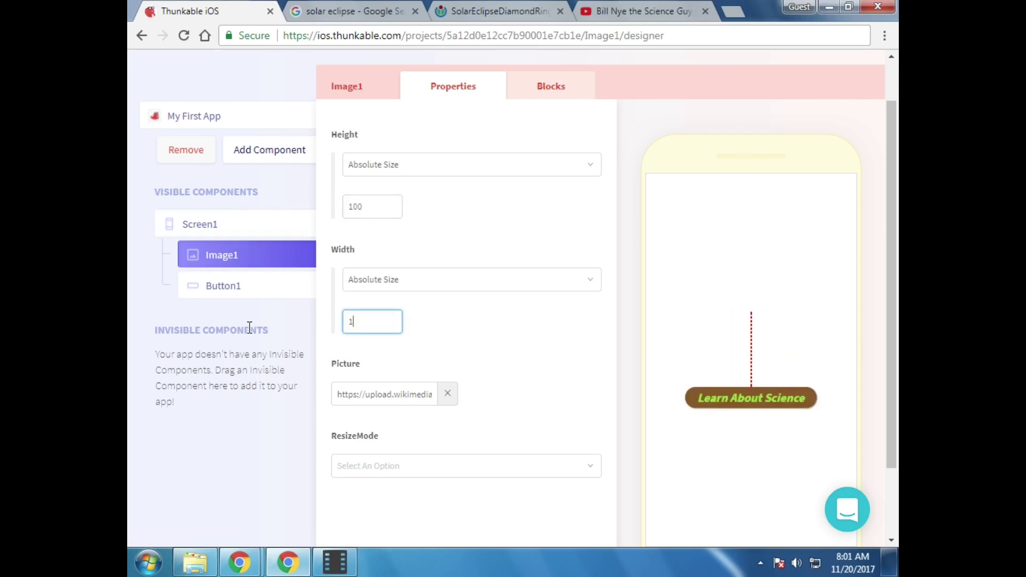
pyautogui.click(518, 359)
pyautogui.scroll(-2, 548, 428)
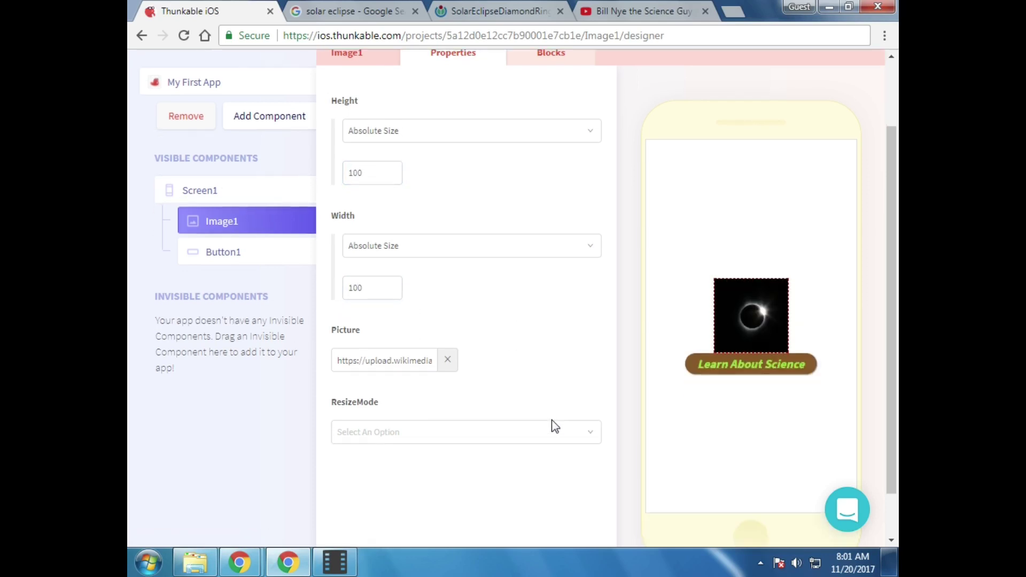
pyautogui.scroll(4, 547, 428)
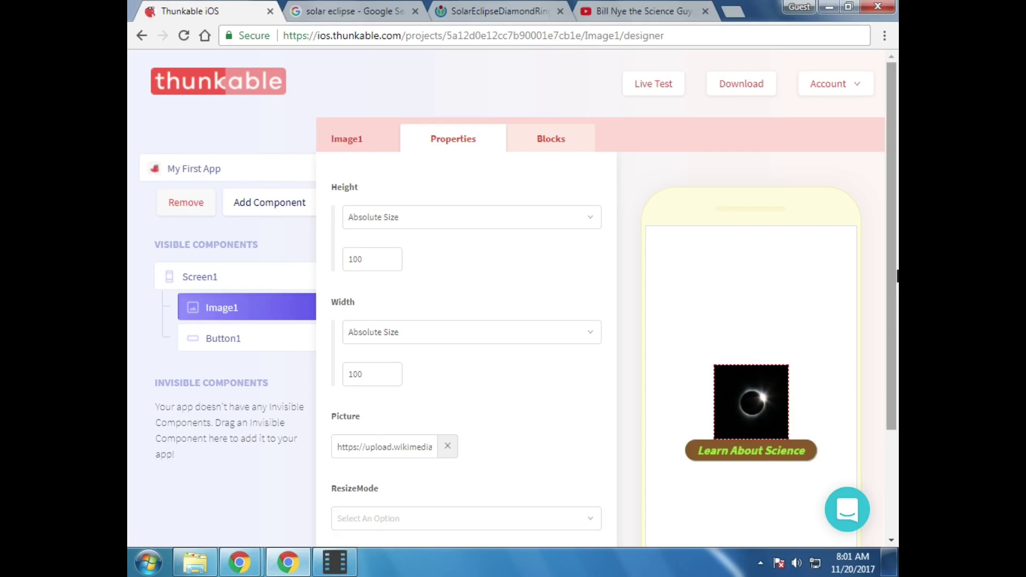
pyautogui.scroll(-1, 837, 283)
pyautogui.scroll(1, 837, 283)
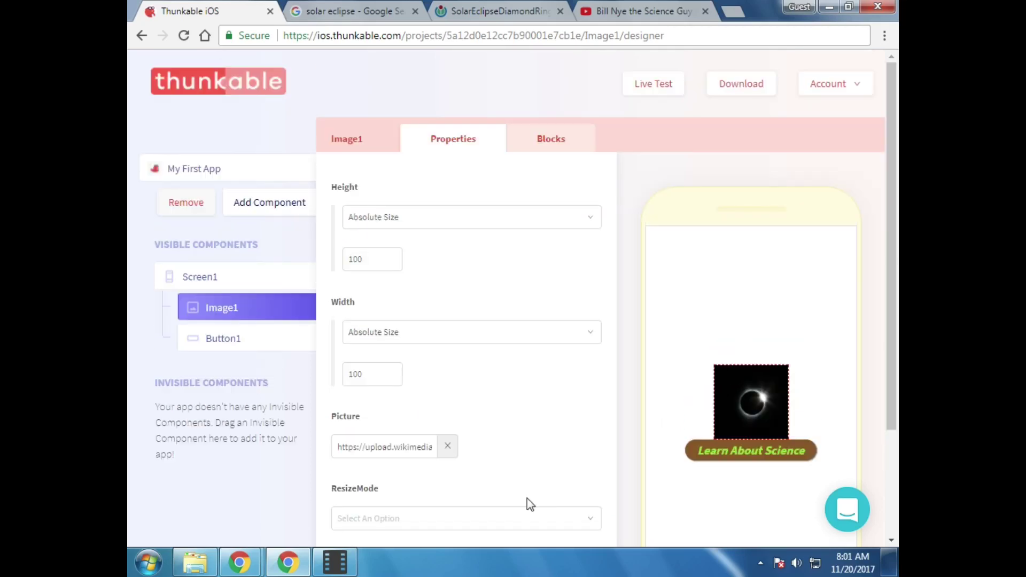
pyautogui.click(356, 454)
pyautogui.click(726, 406)
# - Add a second Screen component to the app's visible components
pyautogui.click(253, 210)
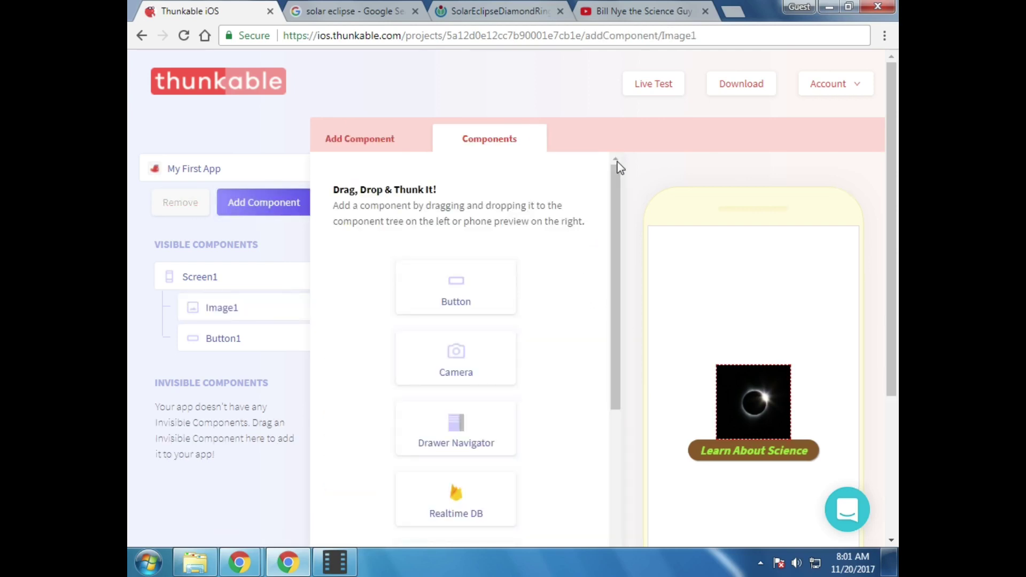
pyautogui.moveTo(617, 163); pyautogui.dragTo(785, 309)
pyautogui.scroll(-3, 852, 334)
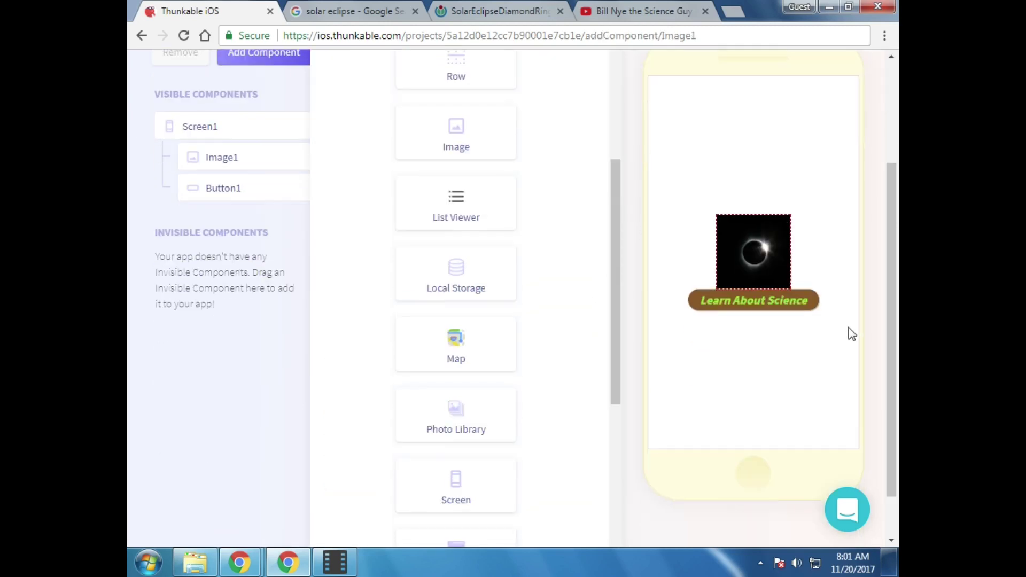
pyautogui.scroll(-1, 852, 334)
pyautogui.moveTo(460, 428); pyautogui.dragTo(222, 163)
# - Move Screen1, together with its image and button, above Screen2 in the component tree
pyautogui.scroll(3, 295, 286)
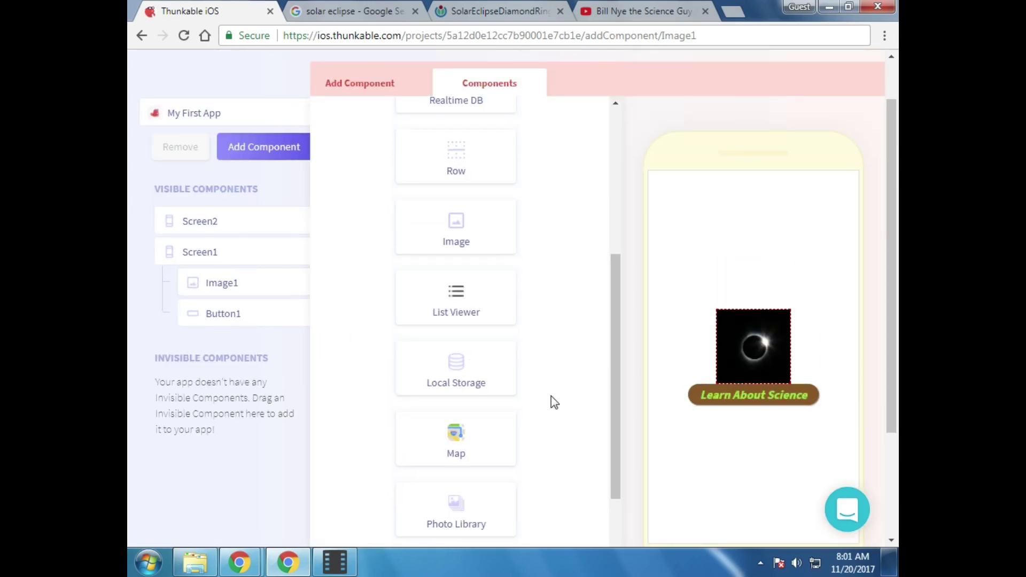
pyautogui.scroll(3, 550, 291)
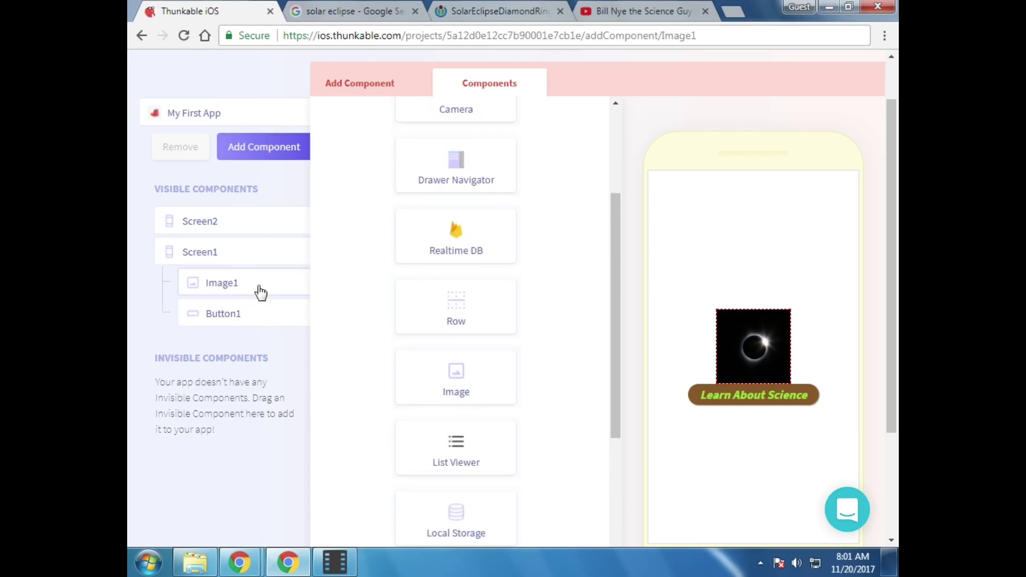
pyautogui.moveTo(197, 257); pyautogui.dragTo(236, 221)
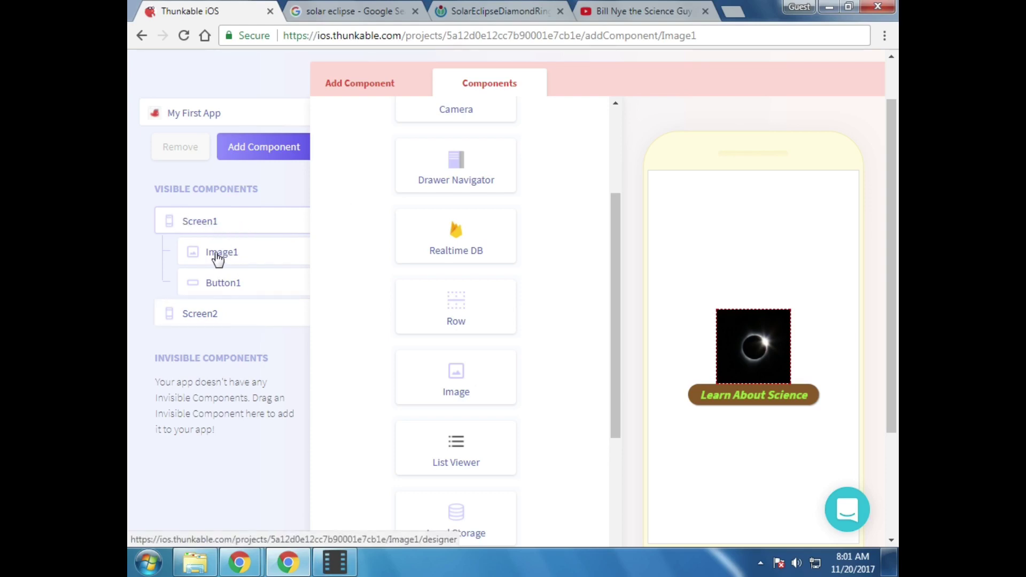
pyautogui.moveTo(615, 312); pyautogui.dragTo(613, 189)
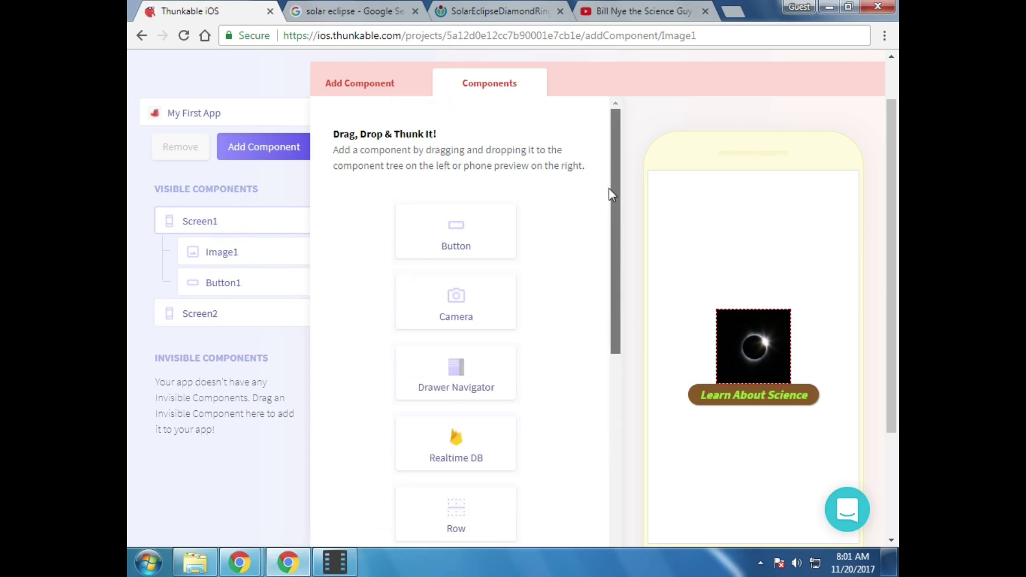
pyautogui.scroll(1, 757, 481)
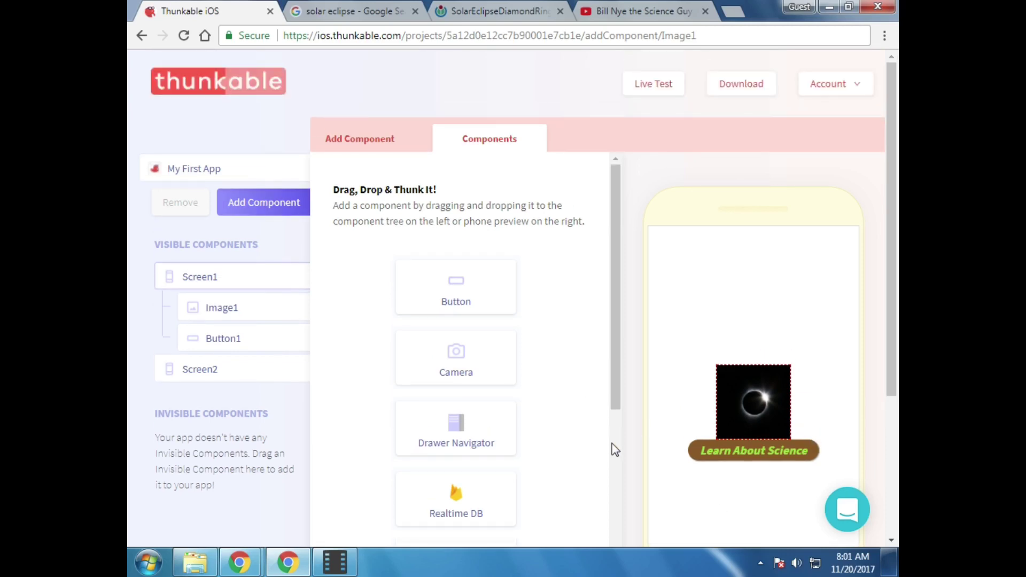
# - Add a Web Viewer component to Screen2
pyautogui.click(175, 370)
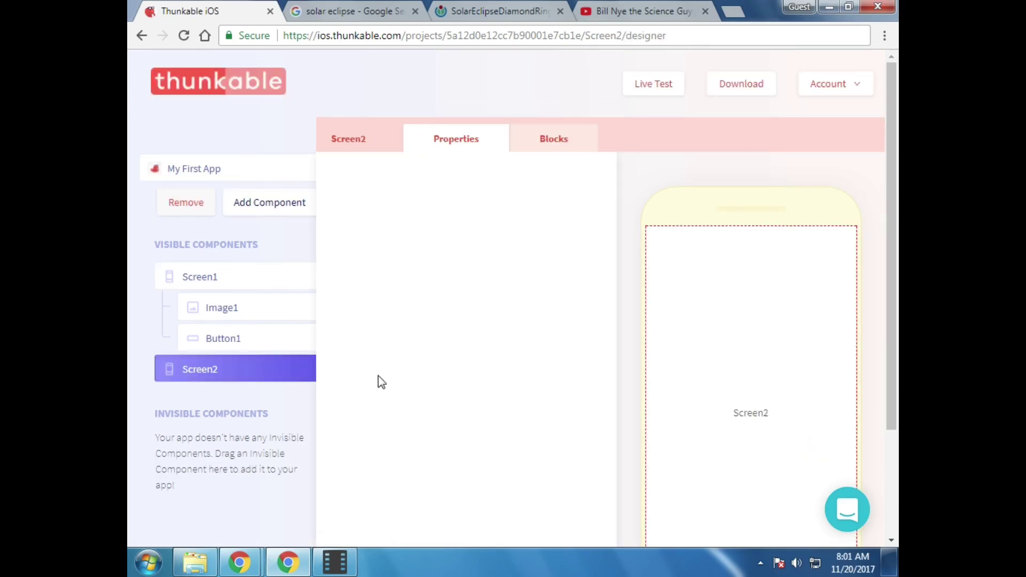
pyautogui.click(266, 206)
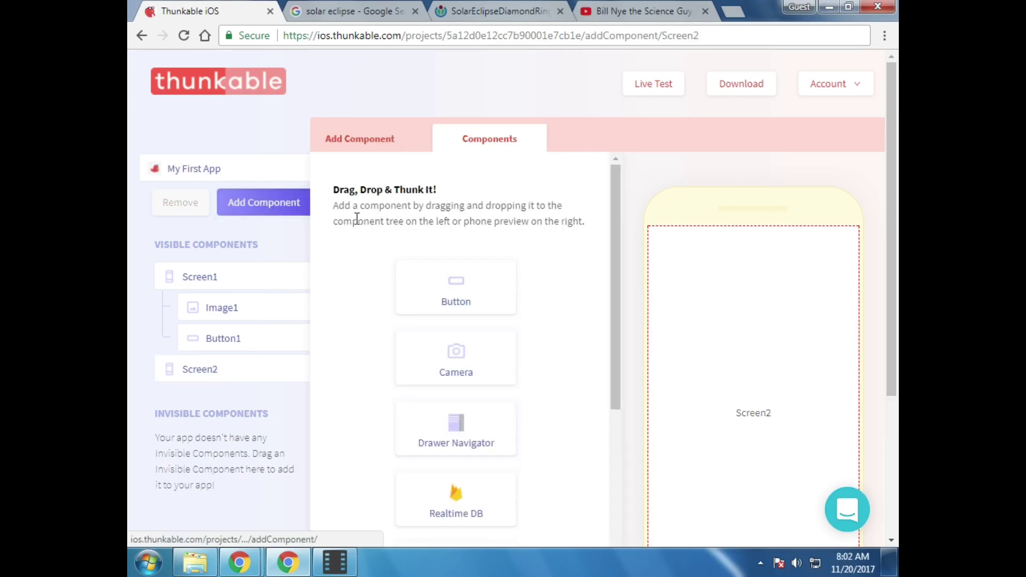
pyautogui.scroll(-10, 570, 302)
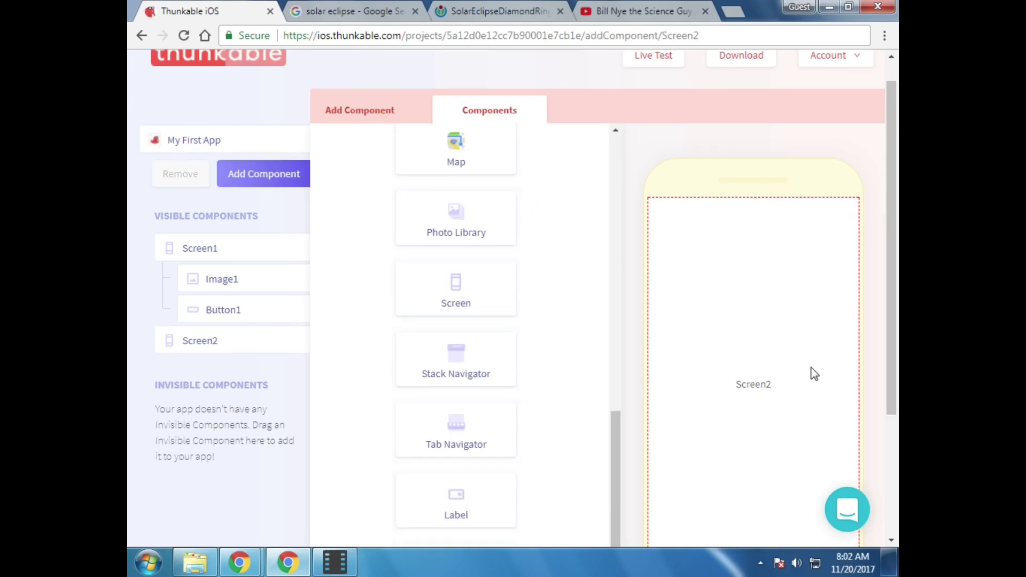
pyautogui.scroll(-8, 608, 337)
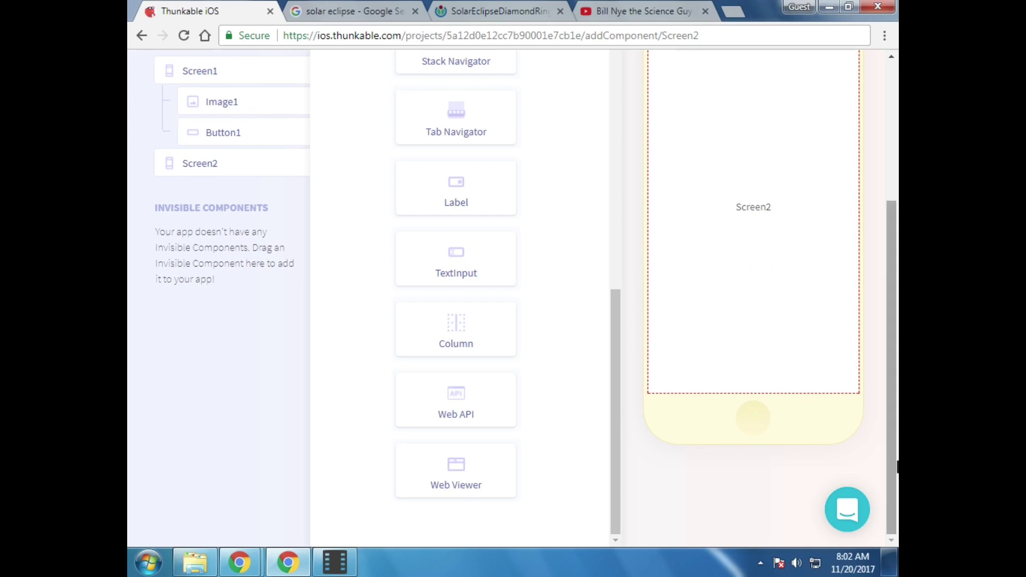
pyautogui.moveTo(898, 466); pyautogui.dragTo(898, 492)
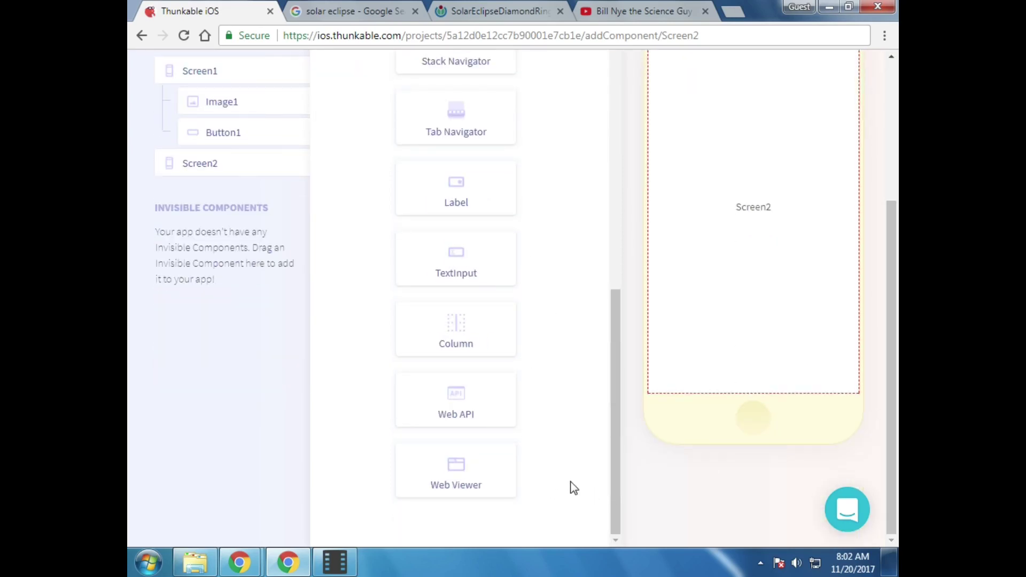
pyautogui.scroll(1, 535, 492)
pyautogui.scroll(-1, 497, 494)
pyautogui.moveTo(481, 487); pyautogui.dragTo(778, 211)
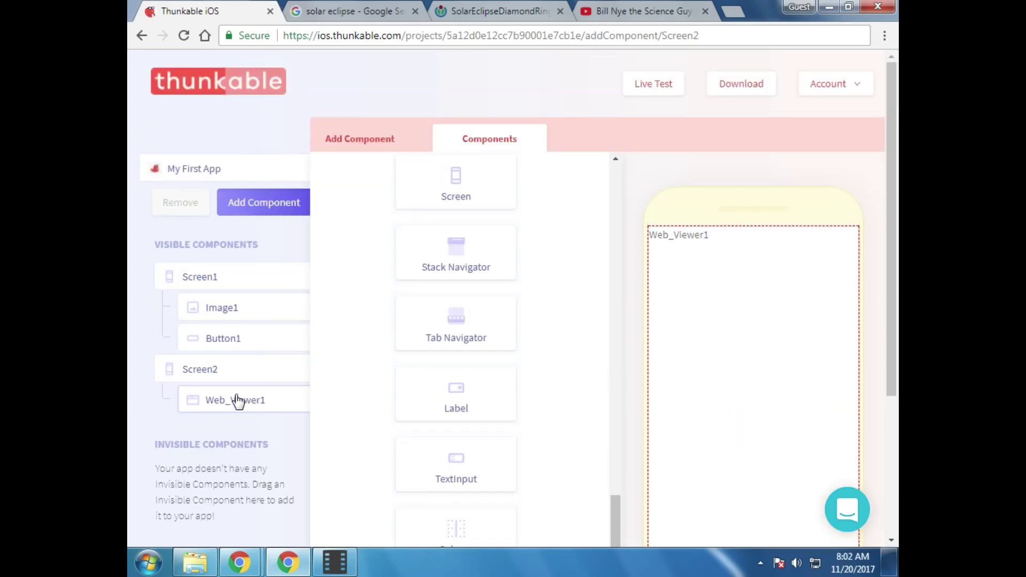
# - Open Web_Viewer1's properties and copy the web address of the "Bill Nye the Science Guy on the solar eclipse" YouTube video
pyautogui.click(218, 405)
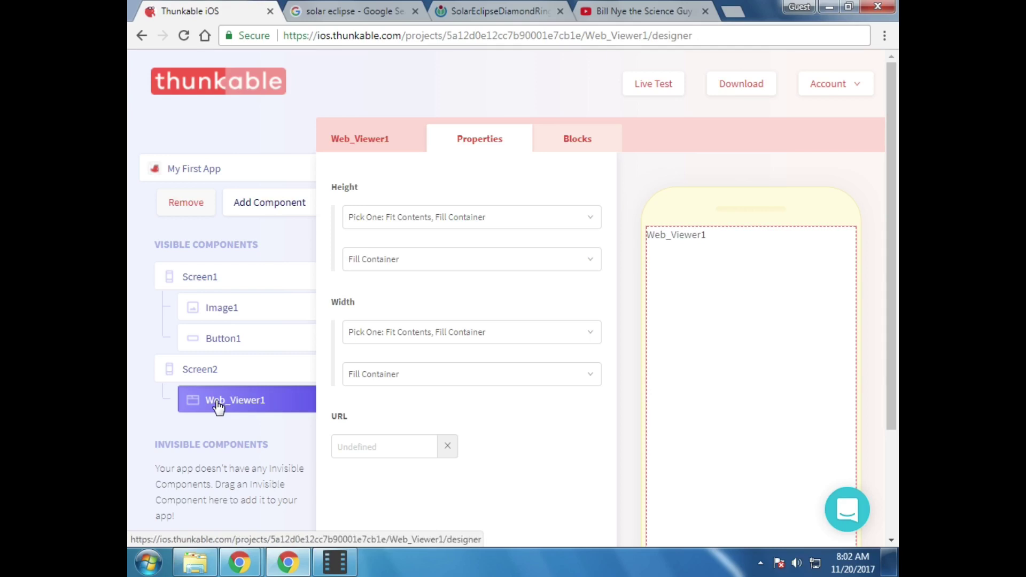
pyautogui.click(630, 8)
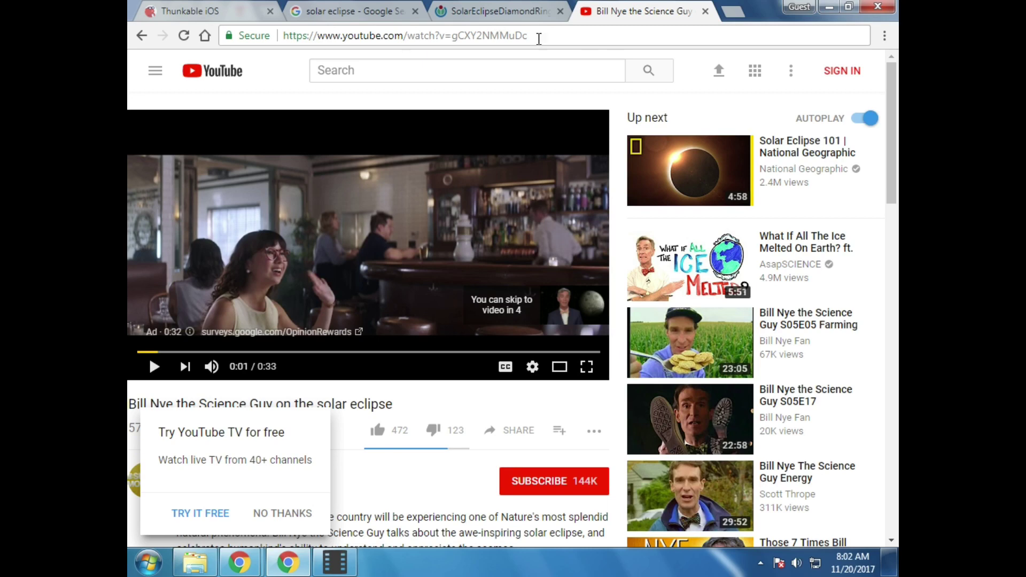
pyautogui.click(538, 37)
pyautogui.rightClick(337, 34)
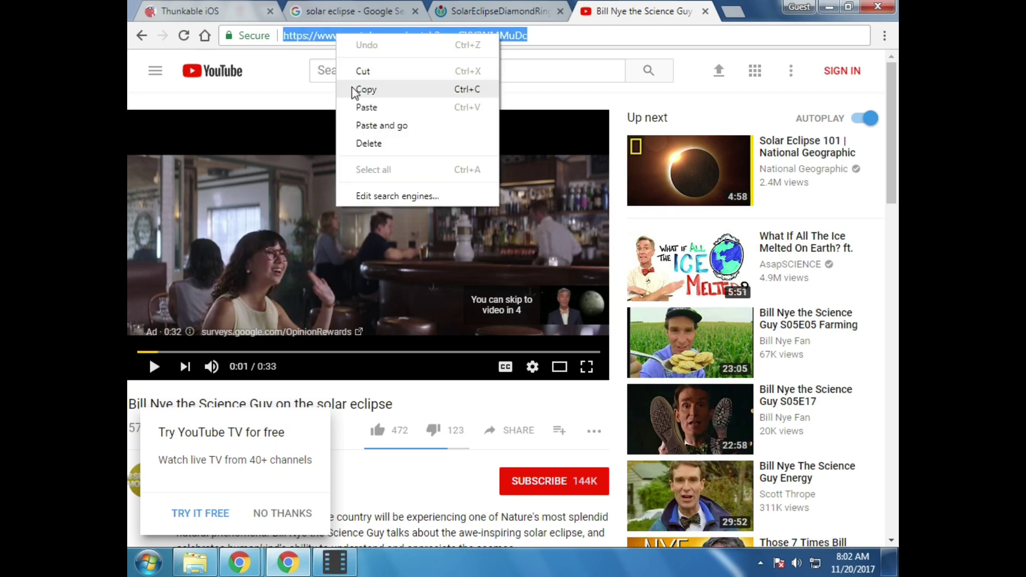
pyautogui.click(365, 89)
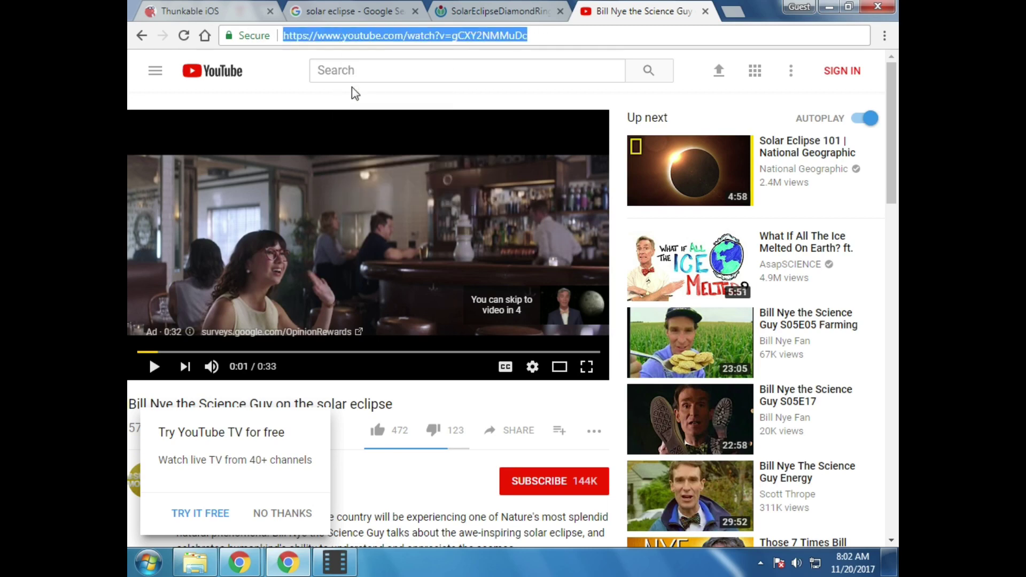
# - Paste the copied YouTube video address as the URL of Web_Viewer1 in the Thunkable project
pyautogui.click(191, 8)
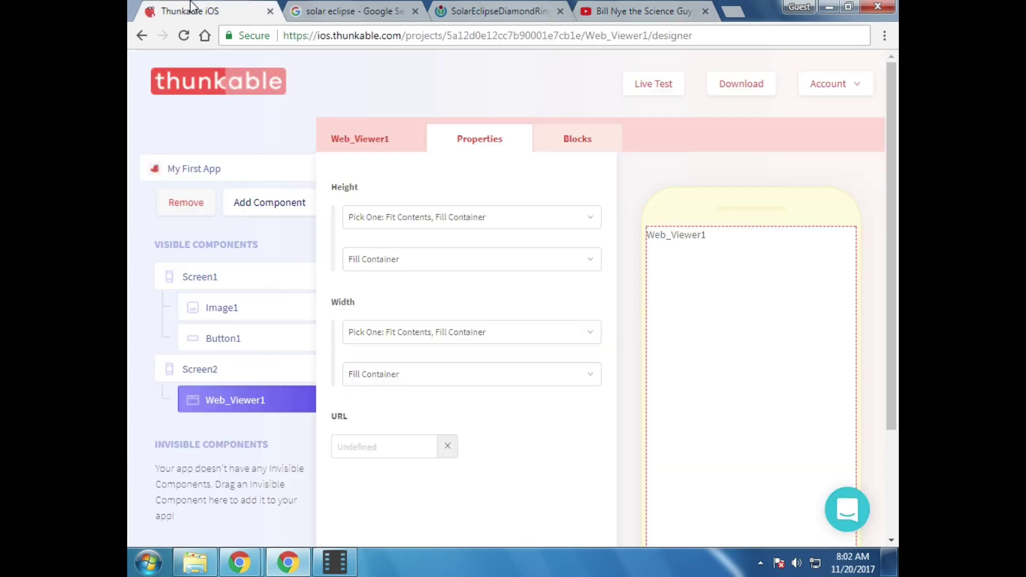
pyautogui.click(338, 444)
pyautogui.rightClick(345, 447)
pyautogui.click(378, 328)
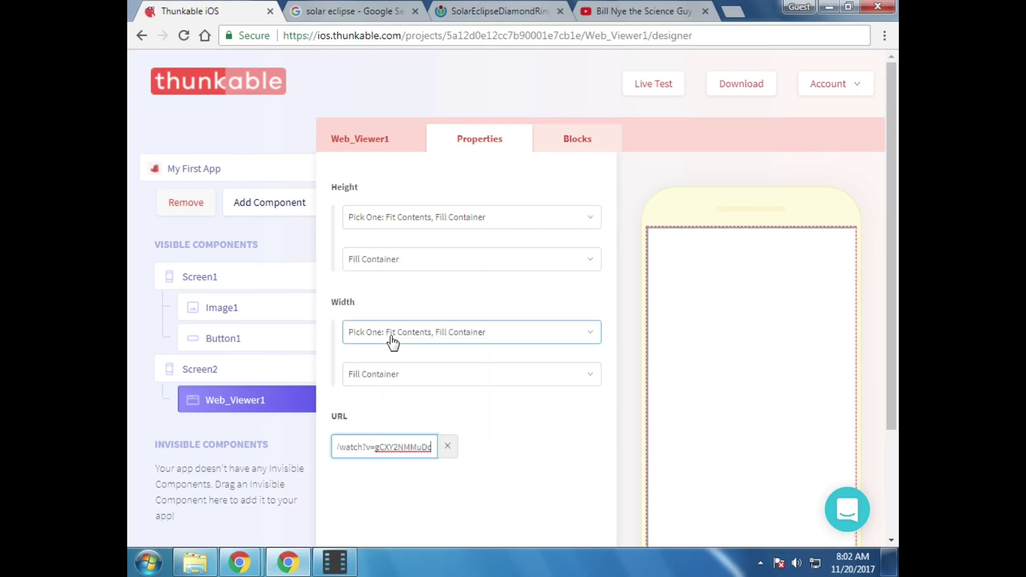
pyautogui.click(500, 460)
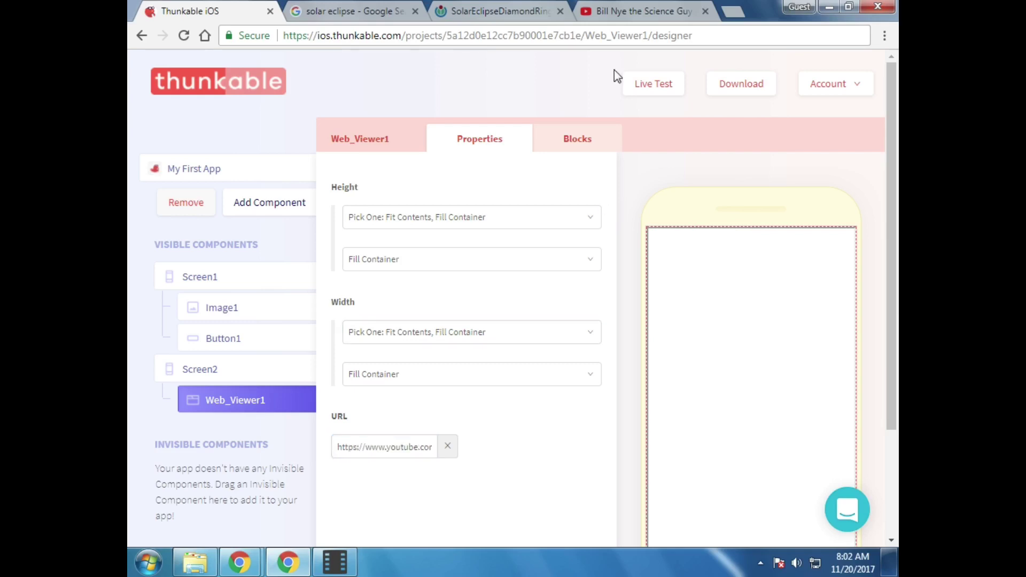
pyautogui.click(623, 11)
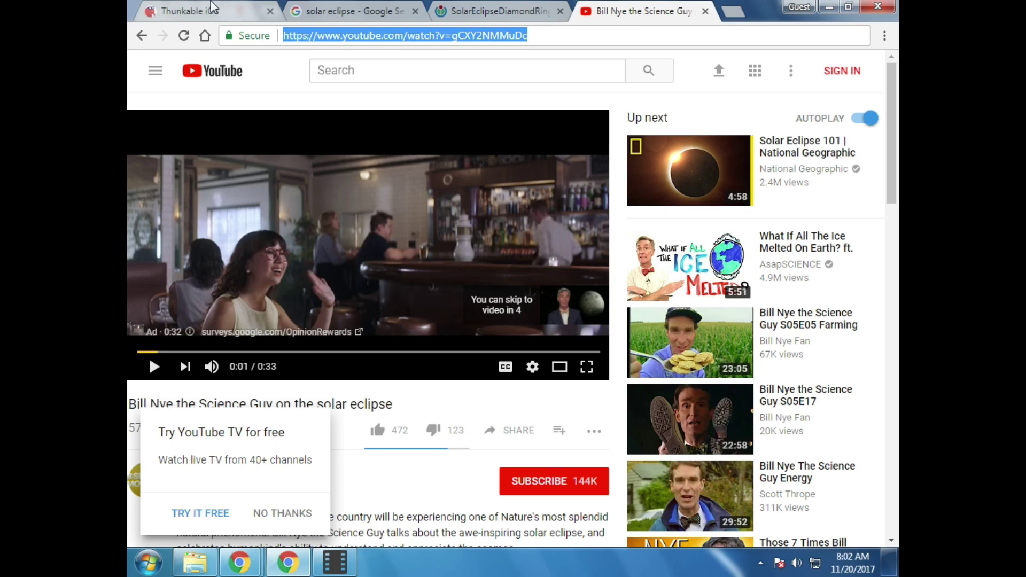
pyautogui.click(190, 11)
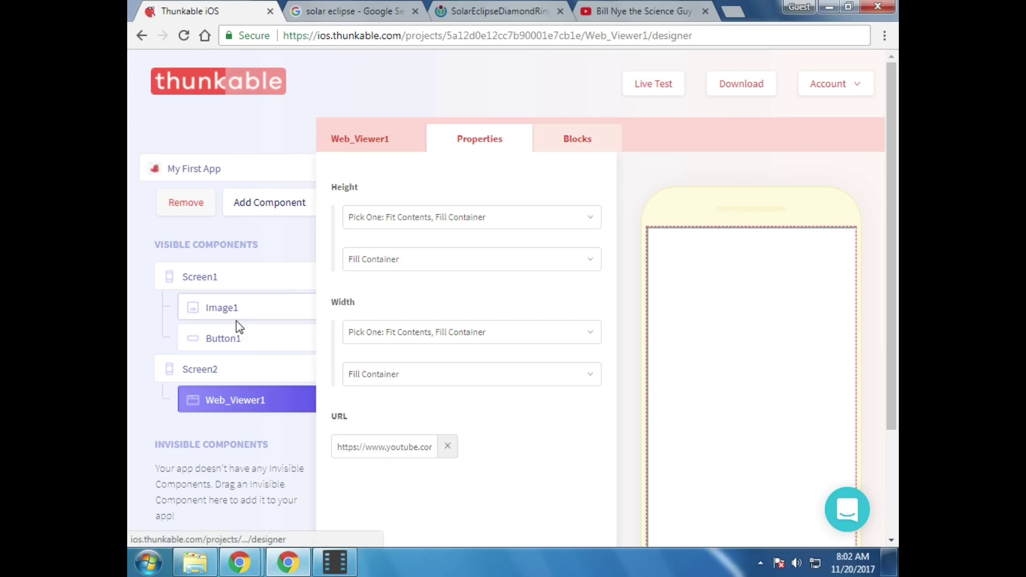
pyautogui.click(212, 281)
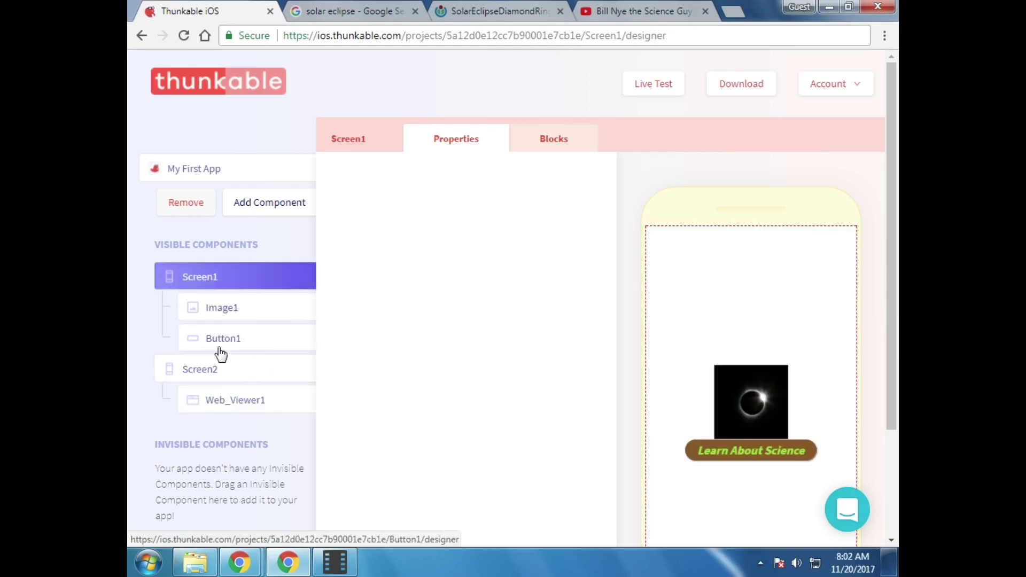
pyautogui.click(219, 379)
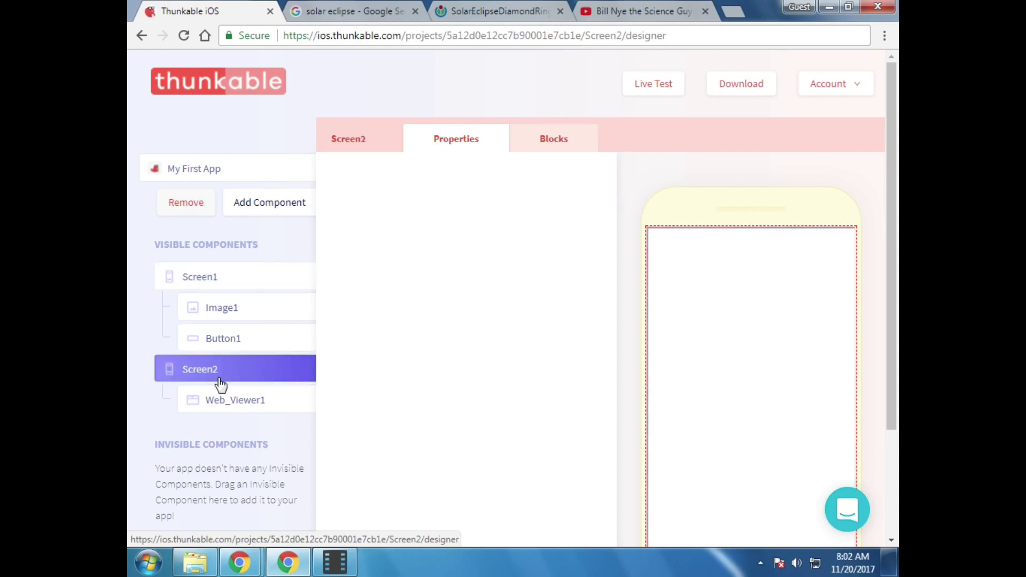
pyautogui.click(213, 279)
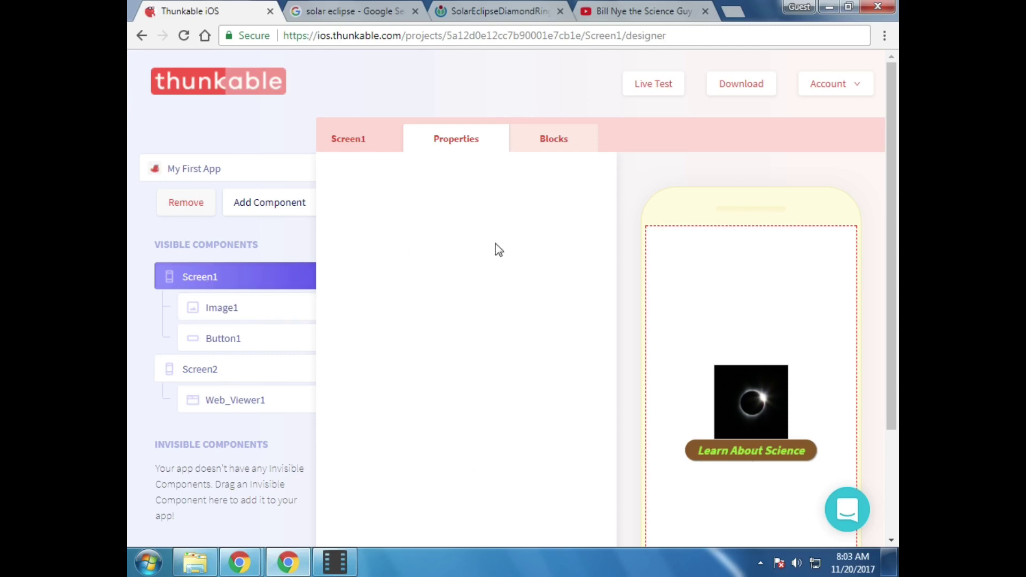
# - Change the text of Button1 to "Learn About the Solar Eclipse"
pyautogui.click(229, 340)
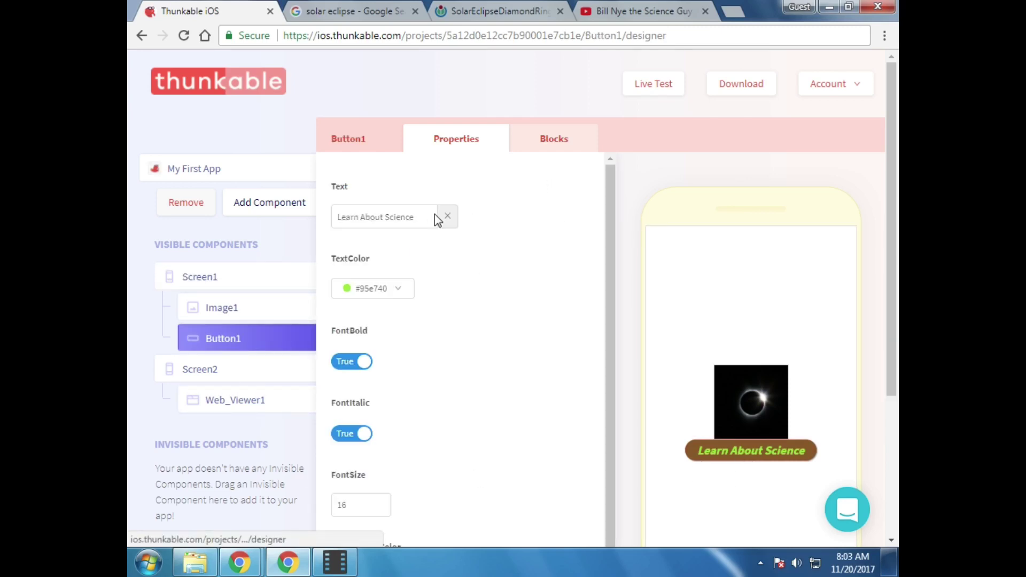
pyautogui.doubleClick(402, 218)
pyautogui.write('the')
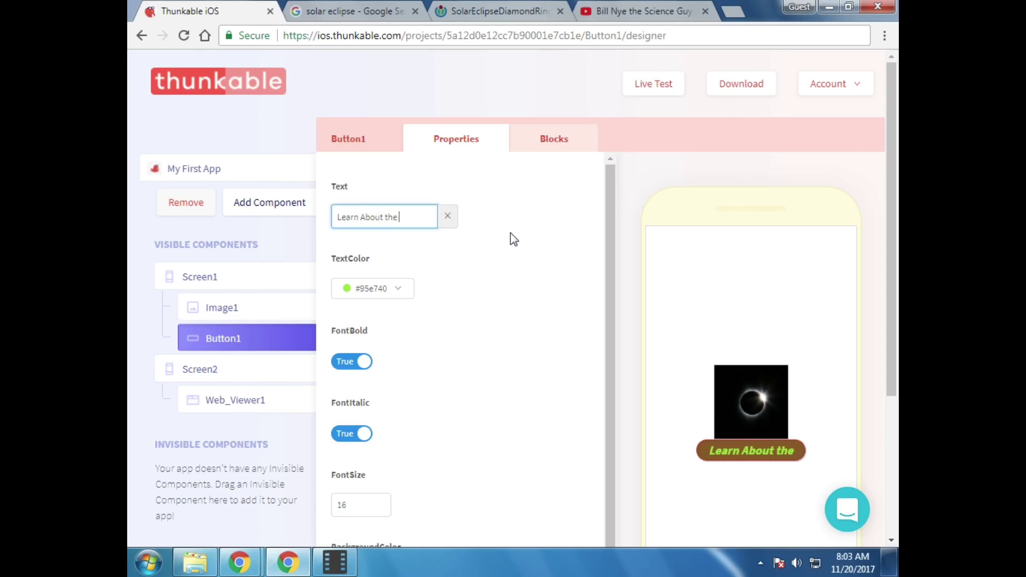
pyautogui.write(' Solar')
pyautogui.press('BackSpace')
pyautogui.press('BackSpace')
pyautogui.write('lar ')
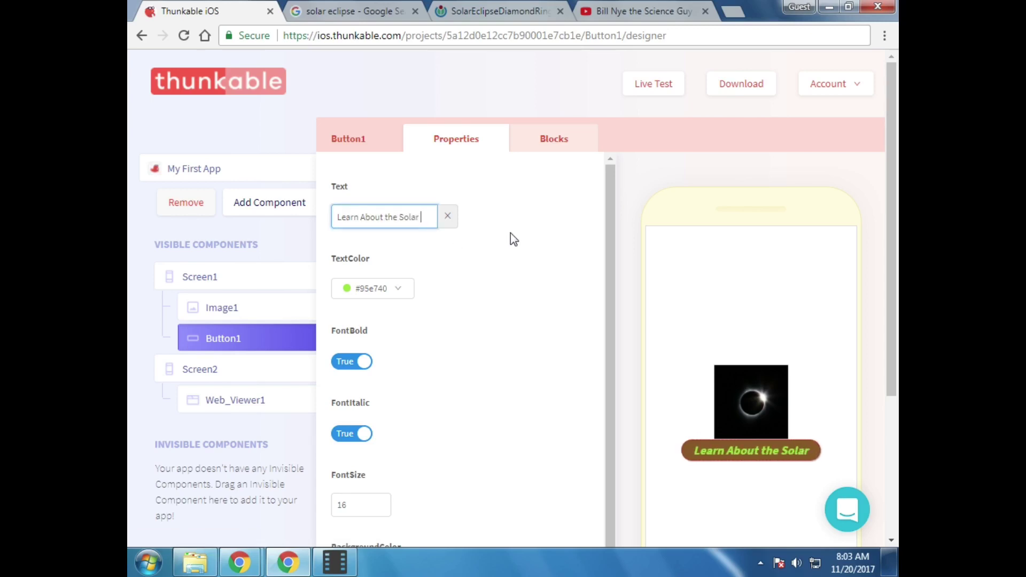
pyautogui.write('Eclipse')
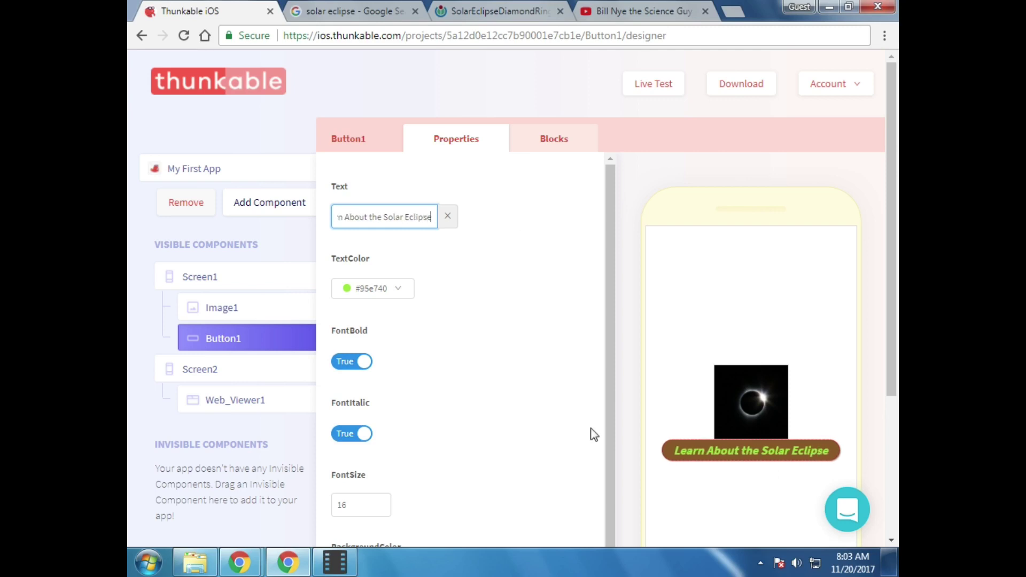
pyautogui.click(474, 312)
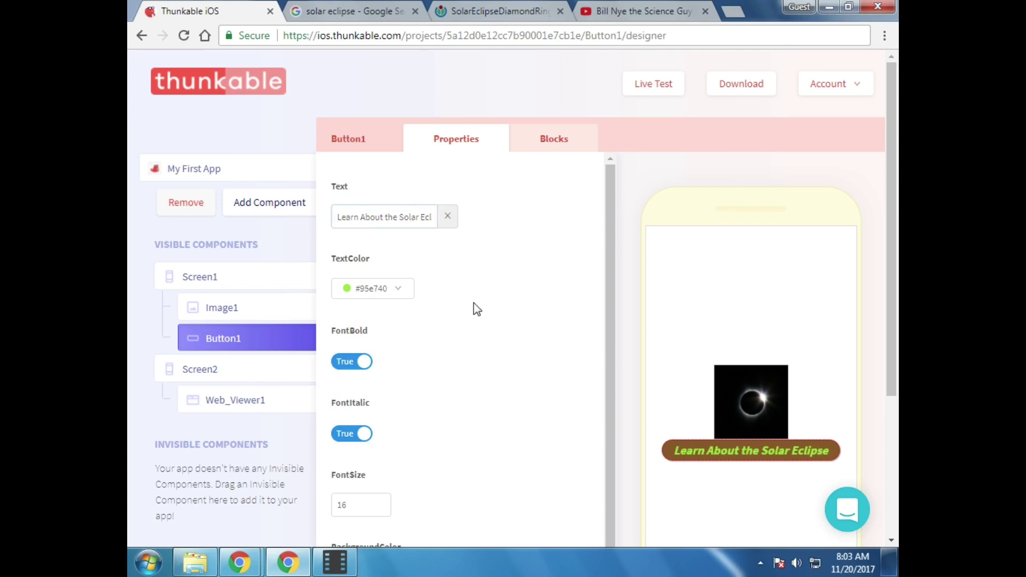
pyautogui.click(222, 401)
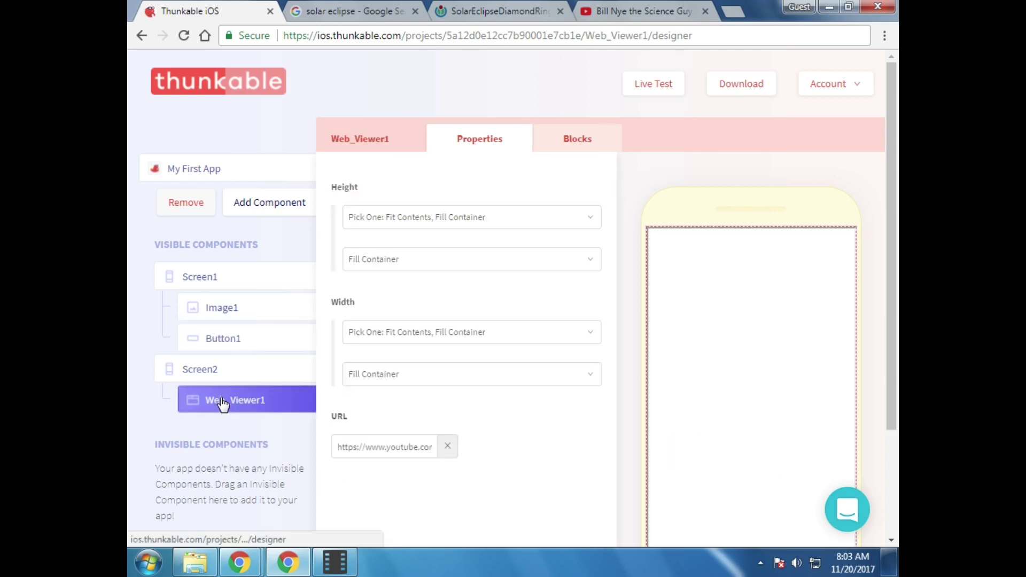
pyautogui.click(229, 348)
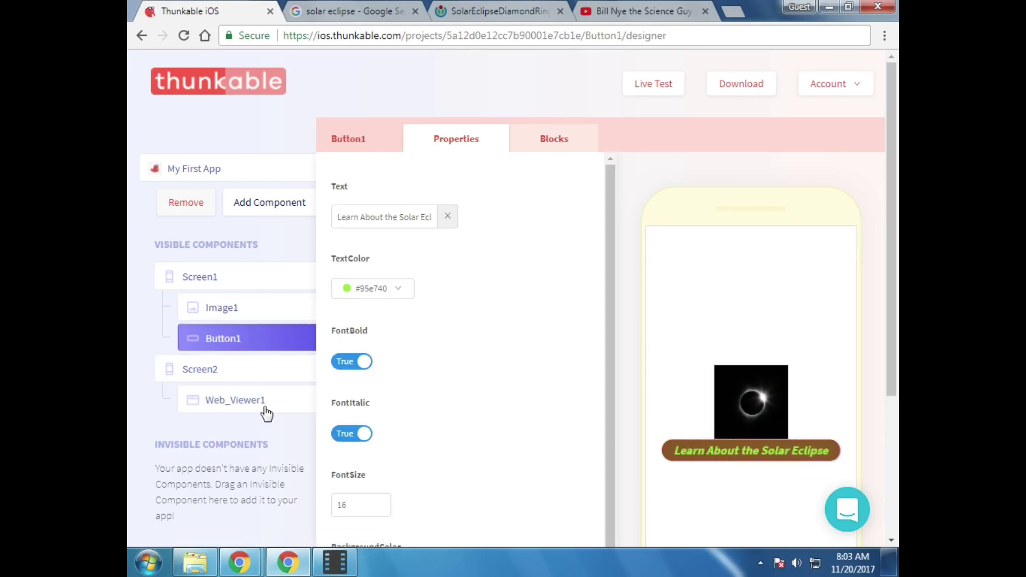
pyautogui.click(204, 374)
# - Open the blocks editor for Button1 and look through the blocks offered for Image1, Button1 and Screen1
pyautogui.click(215, 348)
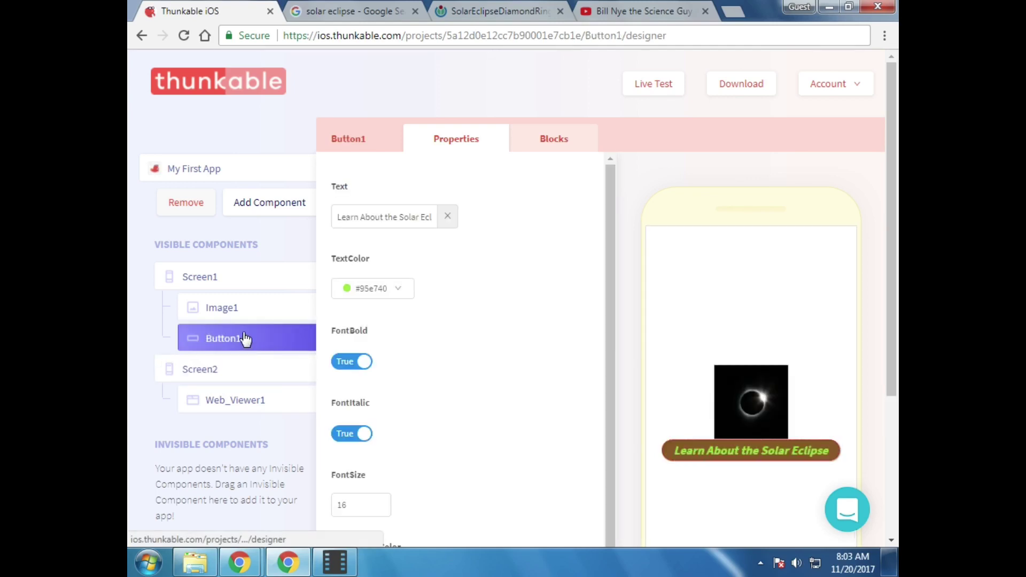
pyautogui.click(547, 144)
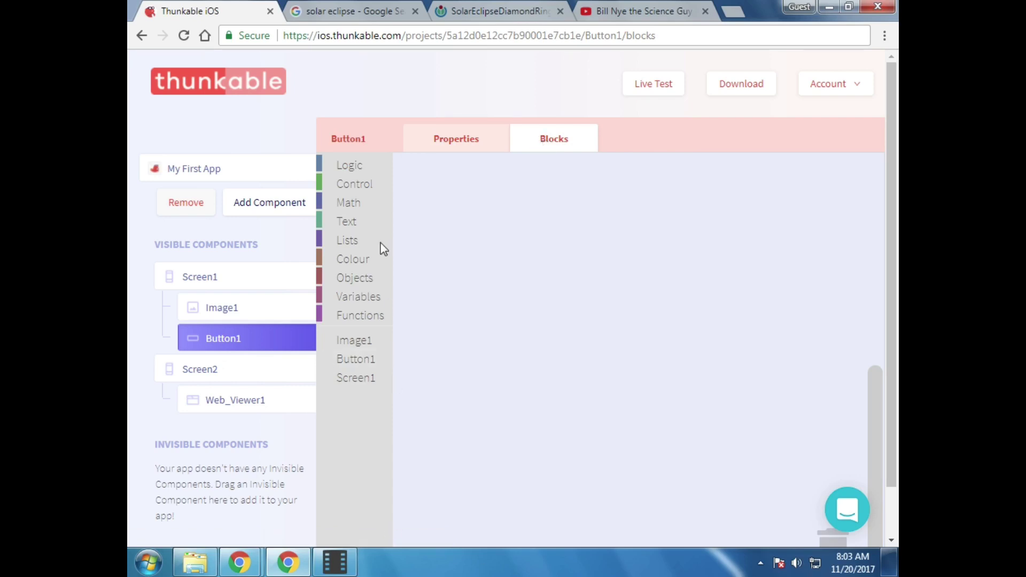
pyautogui.click(343, 342)
pyautogui.click(345, 359)
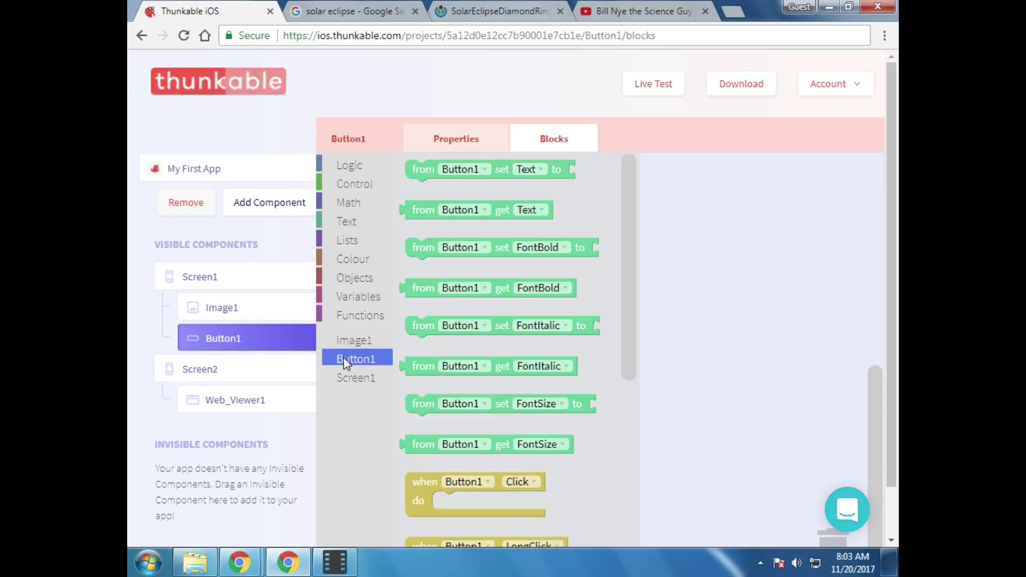
pyautogui.click(344, 378)
pyautogui.click(341, 360)
pyautogui.click(342, 340)
pyautogui.click(353, 361)
pyautogui.click(351, 376)
pyautogui.moveTo(367, 241); pyautogui.dragTo(378, 389)
# - Place a "when Button1 Click" event block in Button1's block workspace
pyautogui.click(356, 364)
pyautogui.scroll(-3, 605, 436)
pyautogui.click(430, 337)
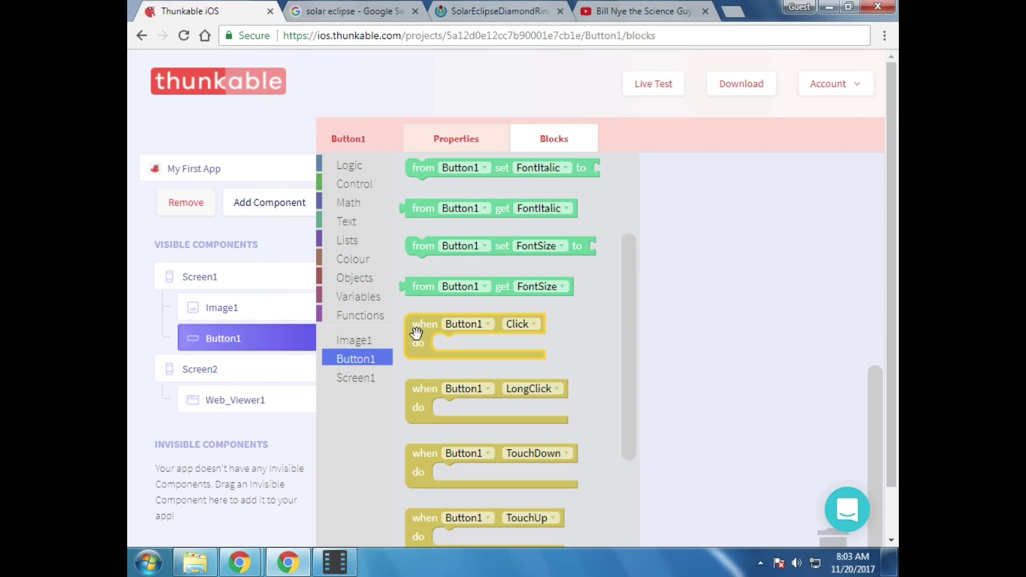
pyautogui.moveTo(447, 343); pyautogui.dragTo(485, 228)
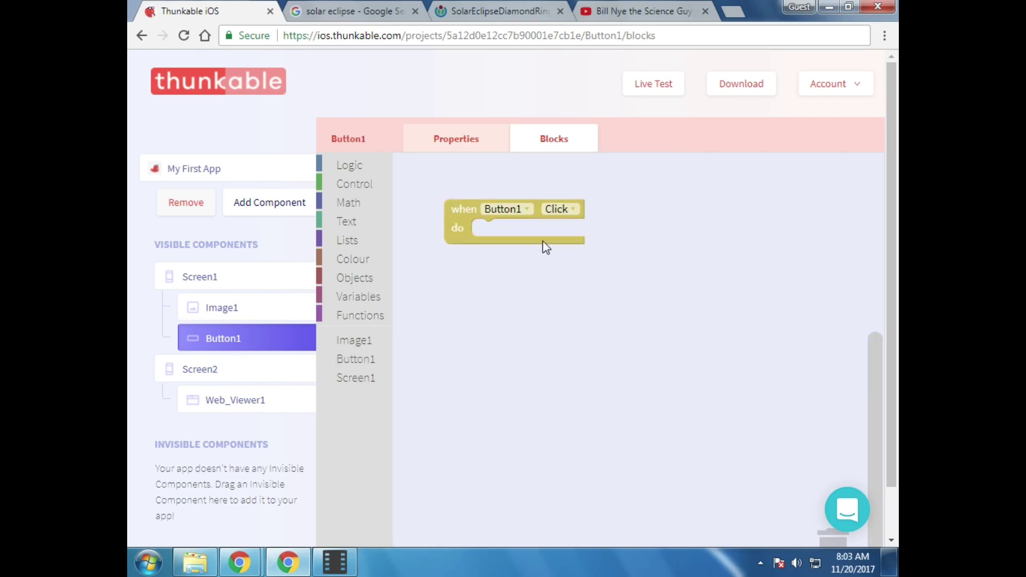
# - Add a "navigate to" block inside the Button1 Click event and set its destination to Screen2
pyautogui.click(342, 184)
pyautogui.scroll(-2, 770, 345)
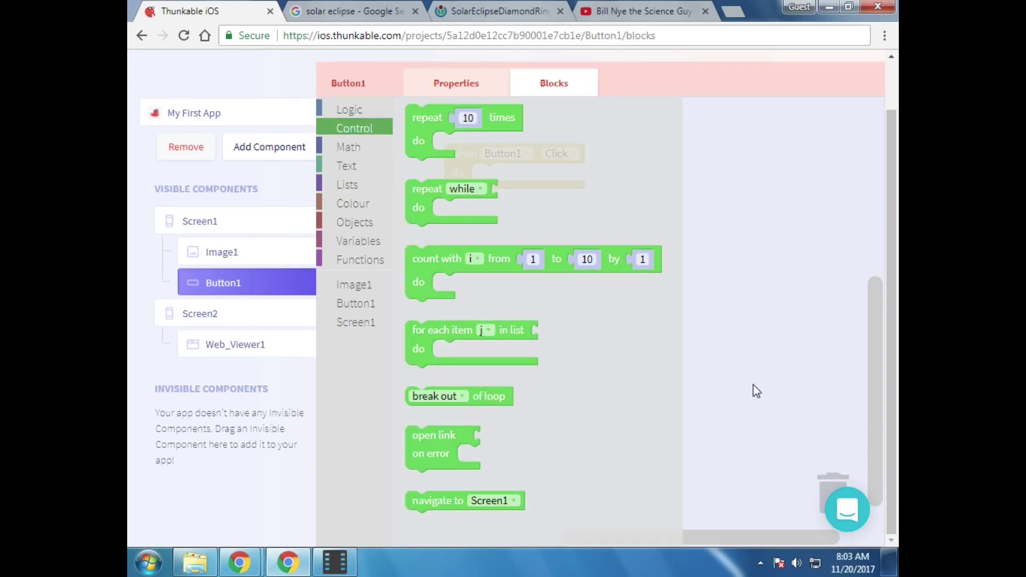
pyautogui.moveTo(433, 504); pyautogui.dragTo(500, 176)
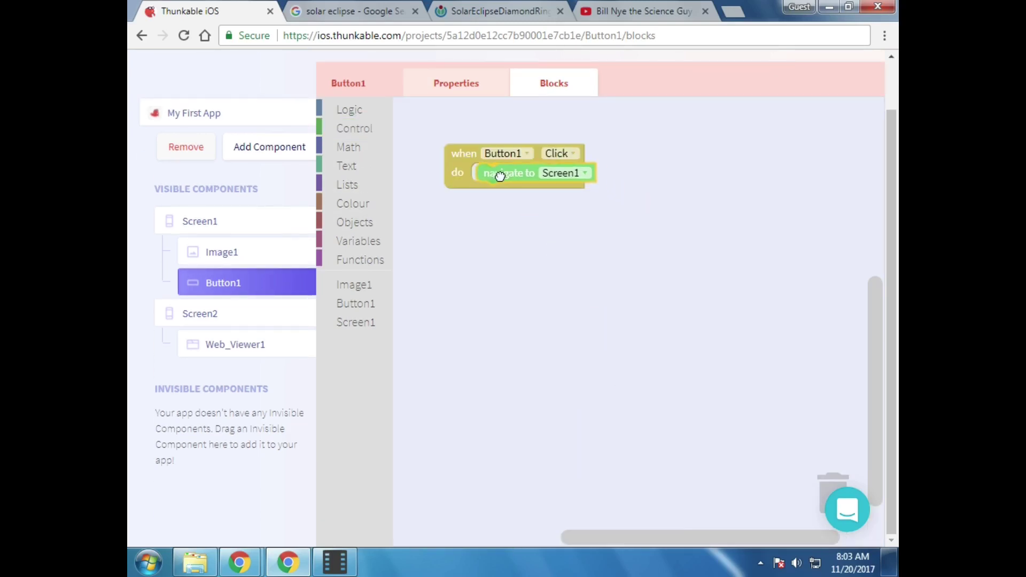
pyautogui.click(582, 173)
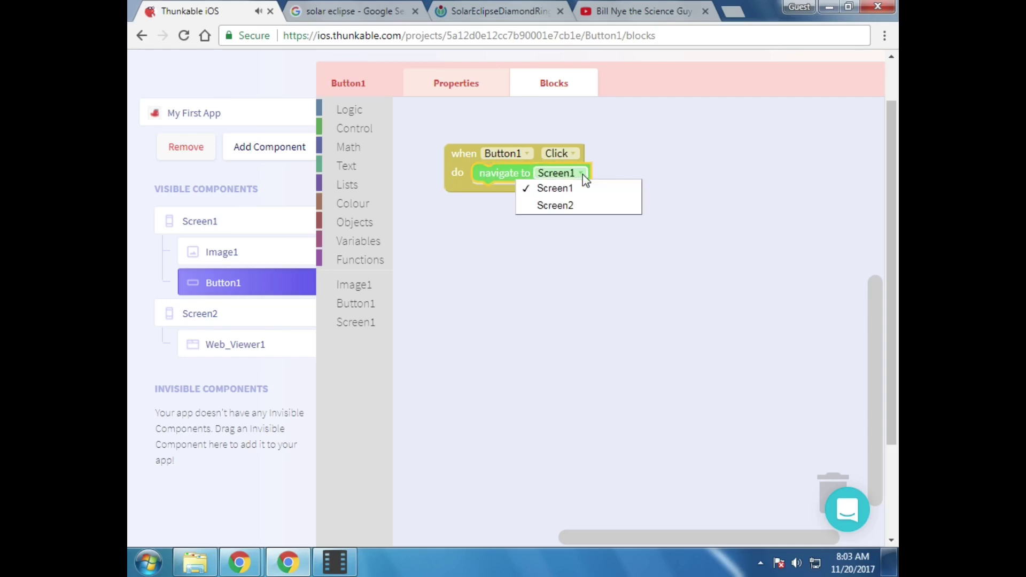
pyautogui.click(577, 207)
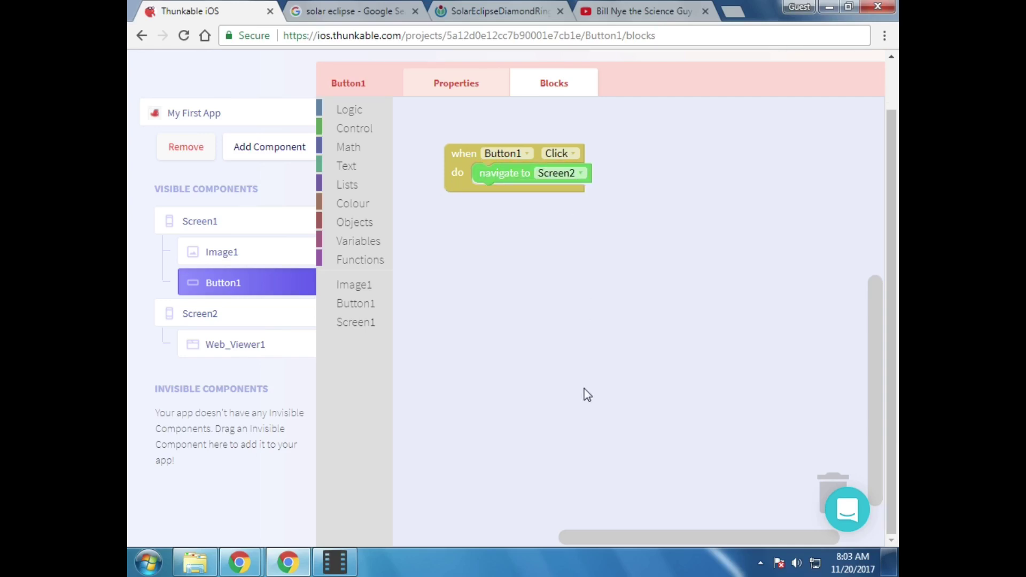
pyautogui.scroll(1, 587, 395)
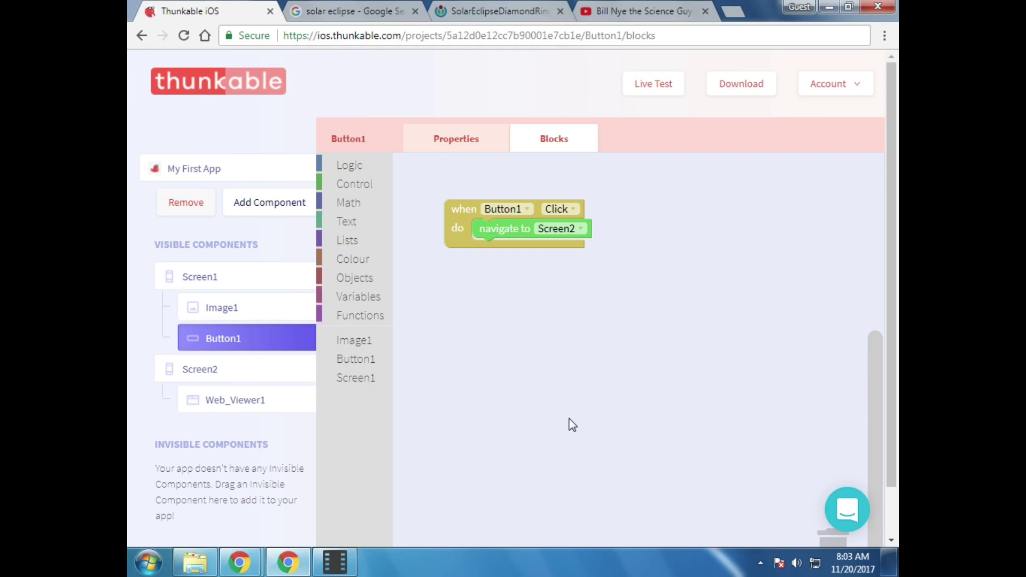
# - Review the previews of Screen1 and Screen2 and the properties of Image1 and Button1
pyautogui.click(208, 282)
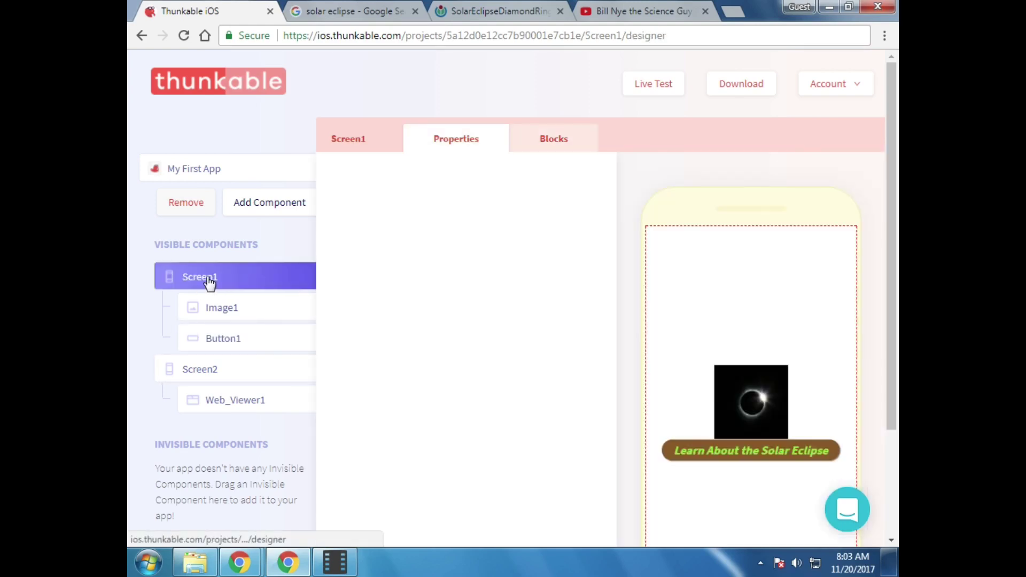
pyautogui.click(206, 381)
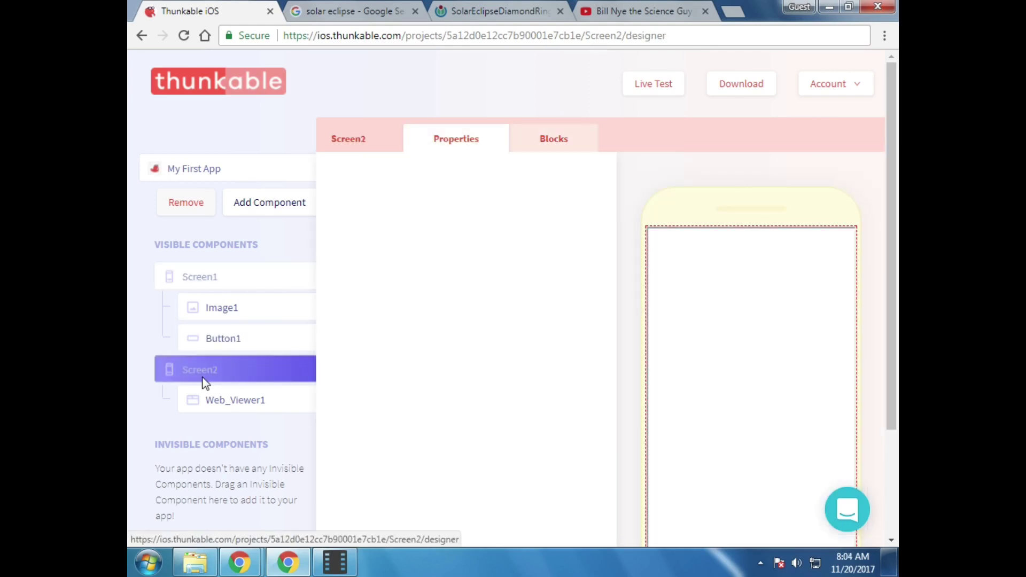
pyautogui.click(226, 311)
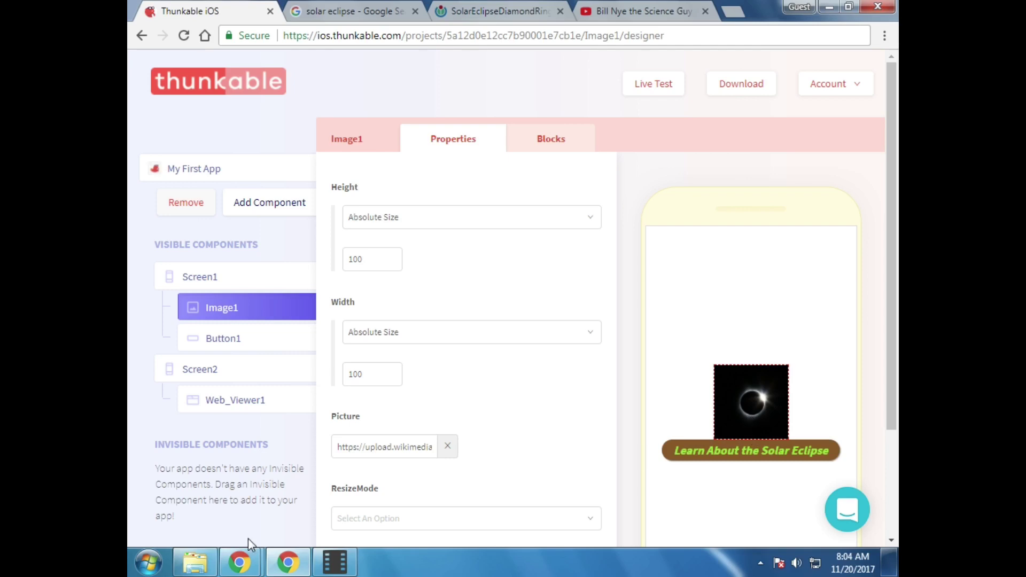
pyautogui.click(224, 342)
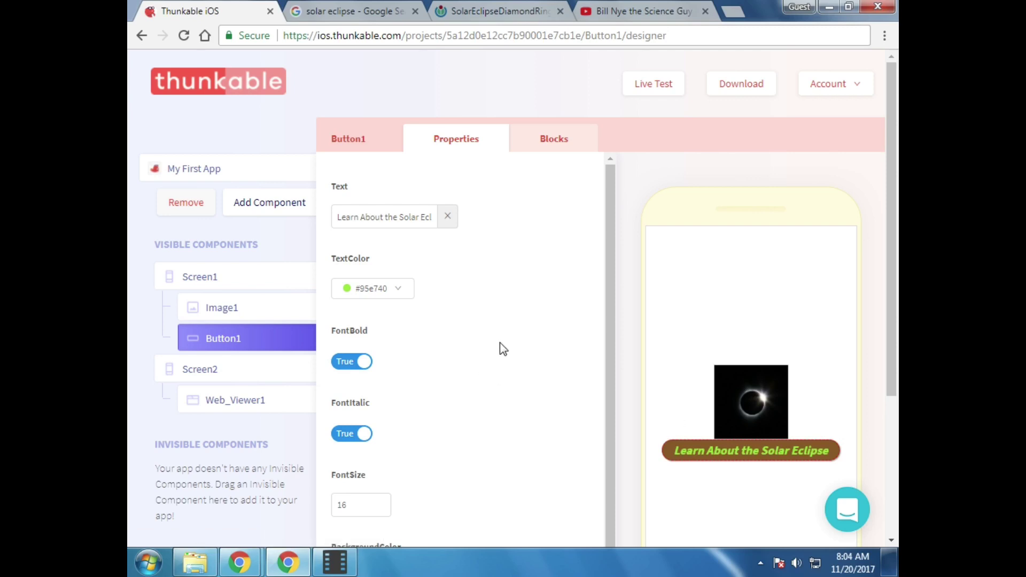
pyautogui.scroll(-3, 434, 283)
pyautogui.scroll(-3, 428, 481)
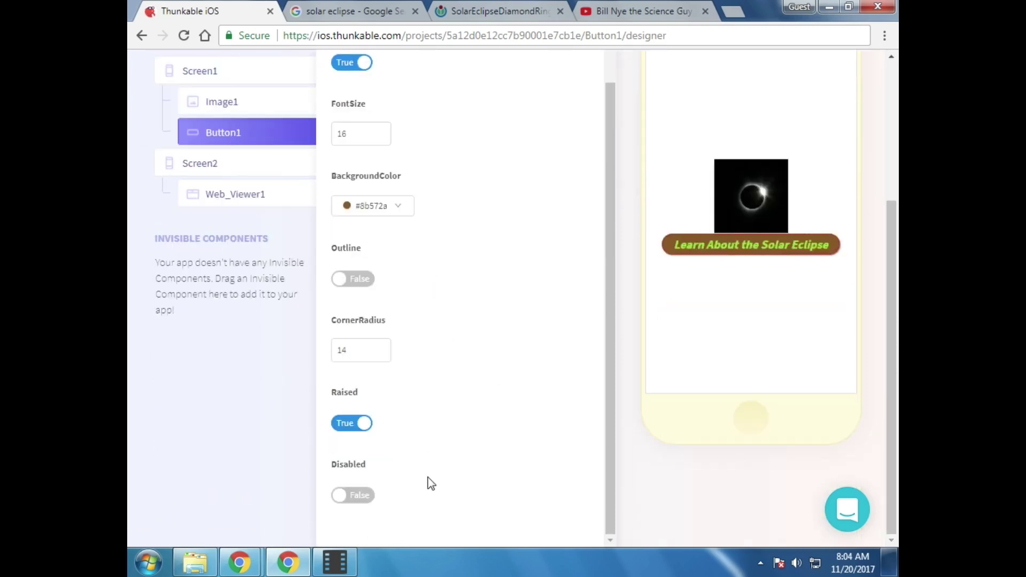
pyautogui.scroll(6, 426, 473)
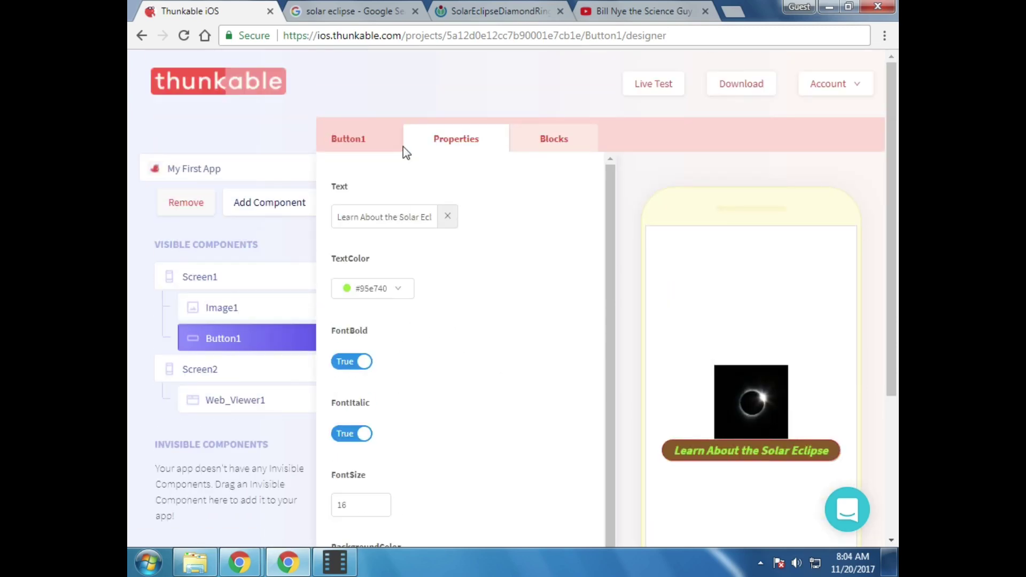
# - Review Screen2, the components available to add, and Web_Viewer1's size and URL properties
pyautogui.click(188, 378)
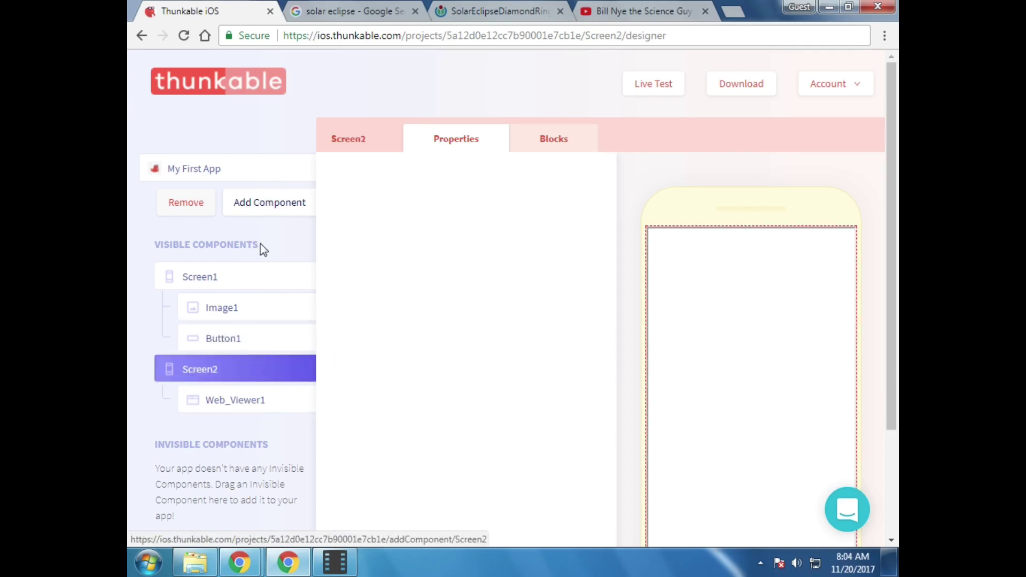
pyautogui.click(256, 207)
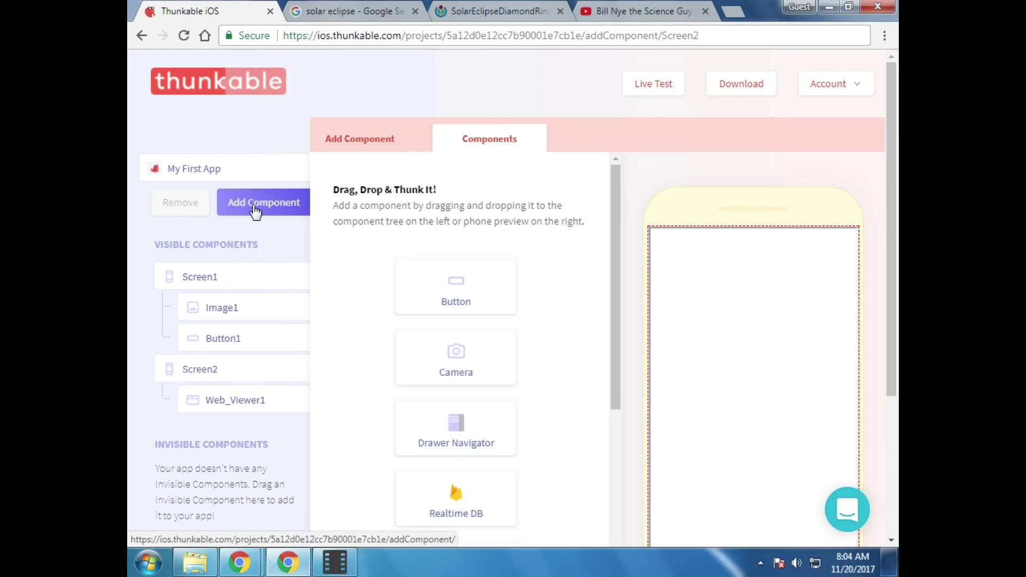
pyautogui.click(222, 405)
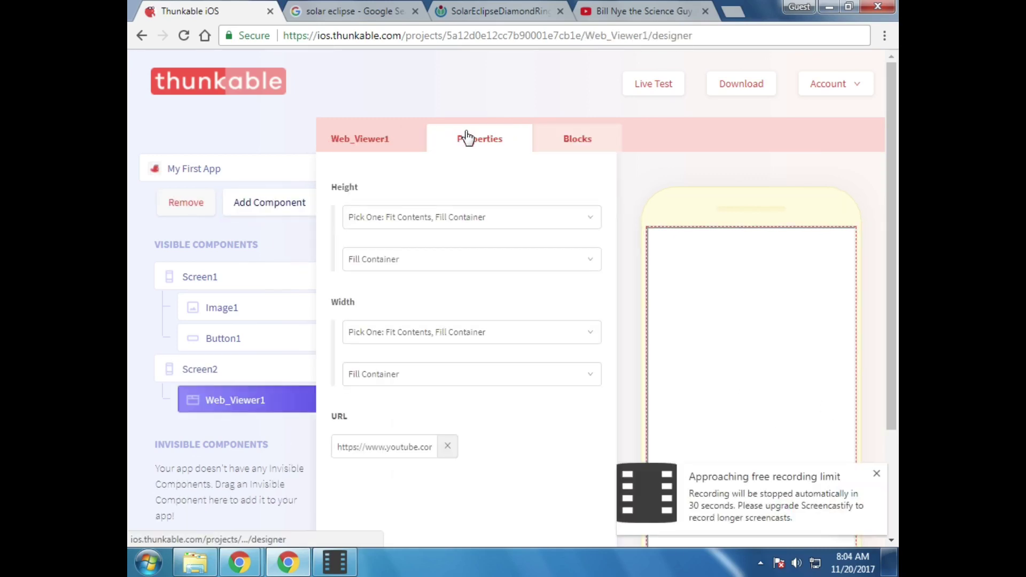
pyautogui.click(389, 452)
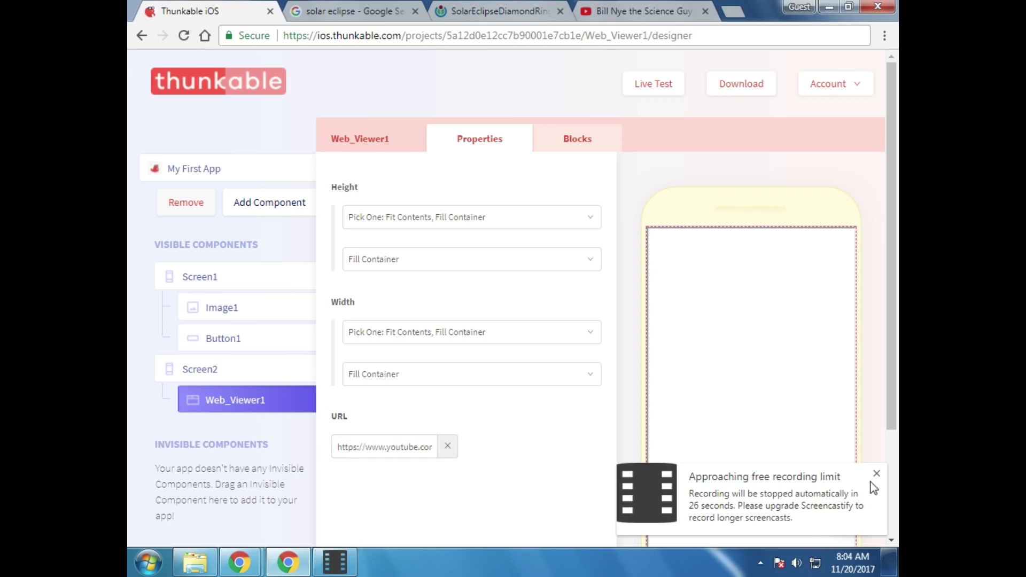
pyautogui.click(876, 475)
pyautogui.click(396, 449)
# - Live test the app and try the "Learn About the Solar Eclipse" button to open the second screen
pyautogui.click(662, 85)
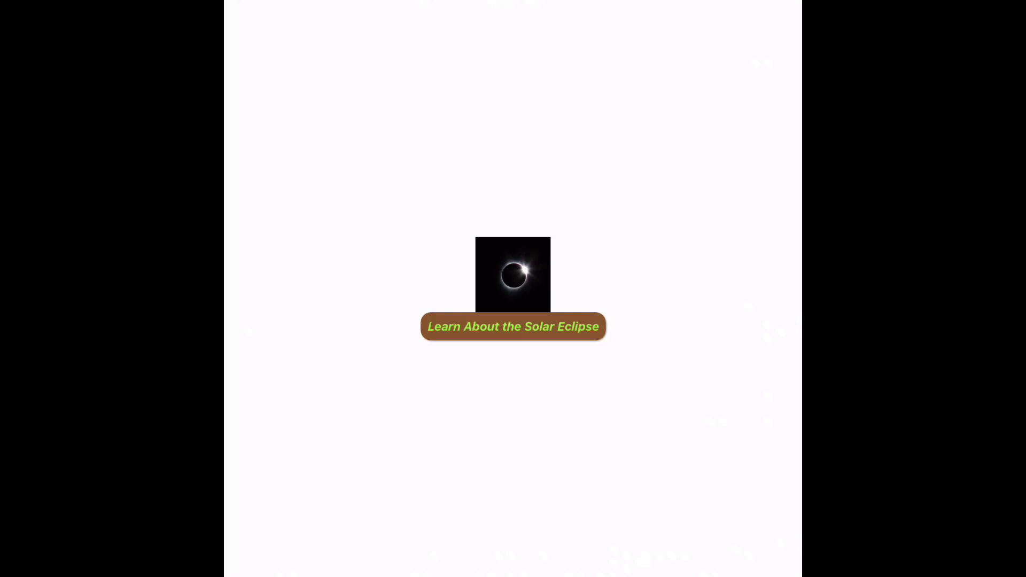
pyautogui.click(513, 326)
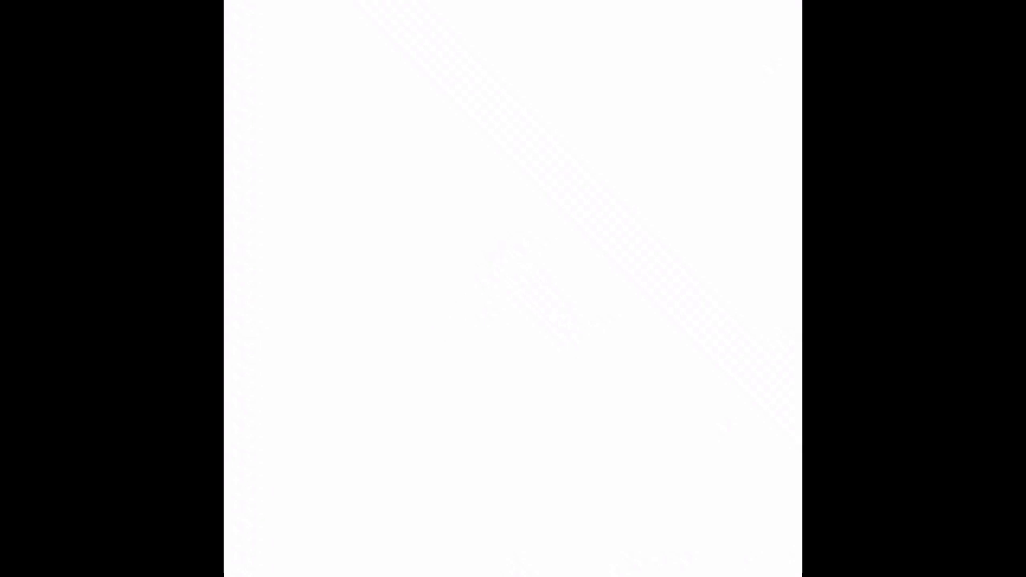